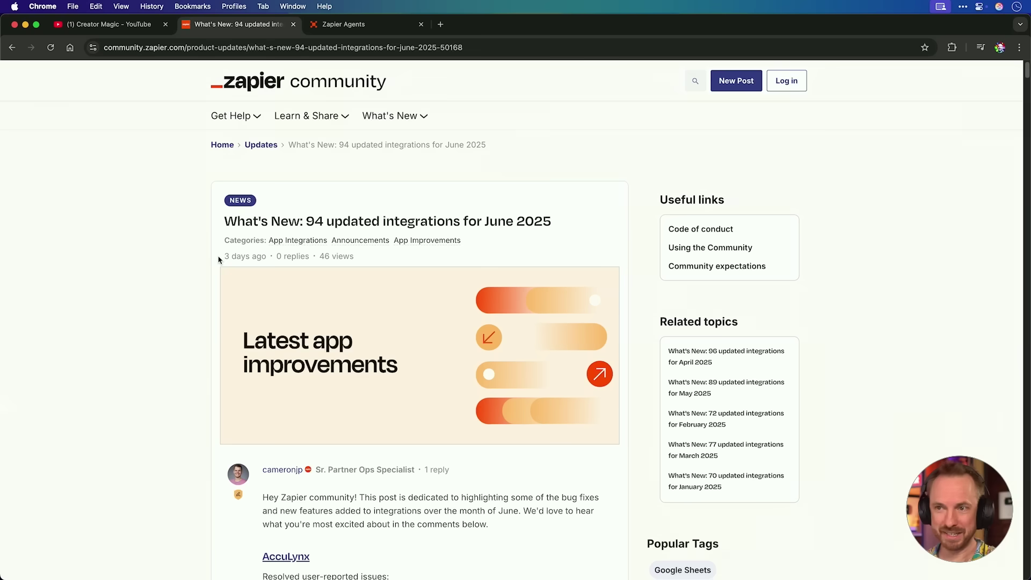
# Search the June 2025 integrations post for 'youtube' and highlight its New Comment on Video trigger.
pyautogui.moveTo(219, 258); pyautogui.dragTo(262, 257)
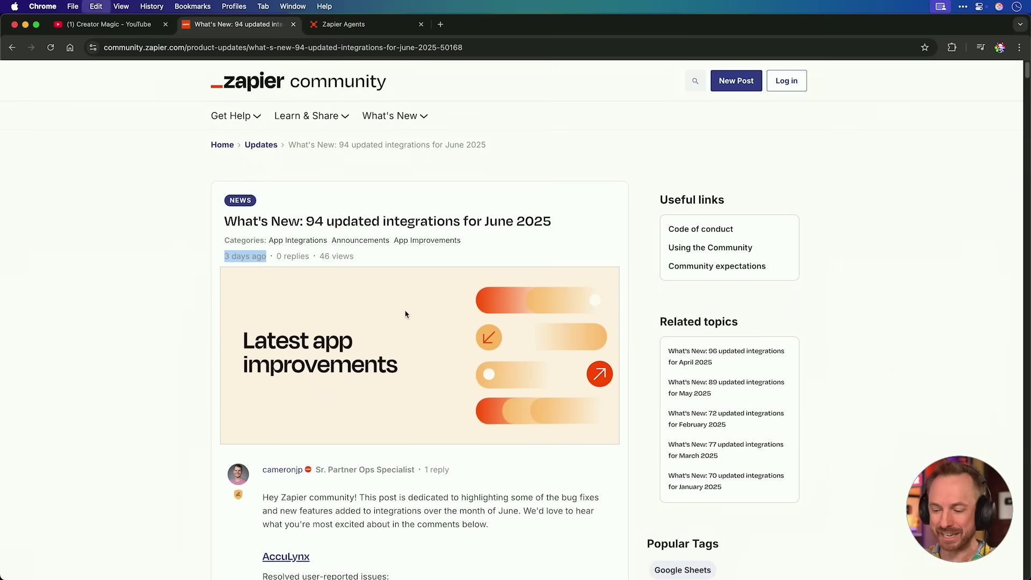
pyautogui.press('super+f')
pyautogui.write('youtube')
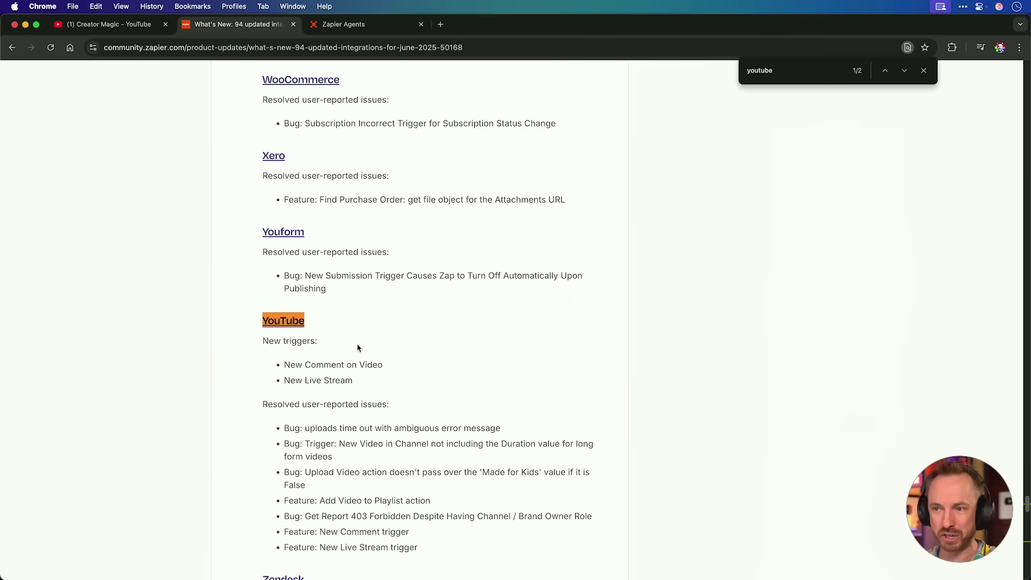
pyautogui.moveTo(282, 365); pyautogui.dragTo(374, 365)
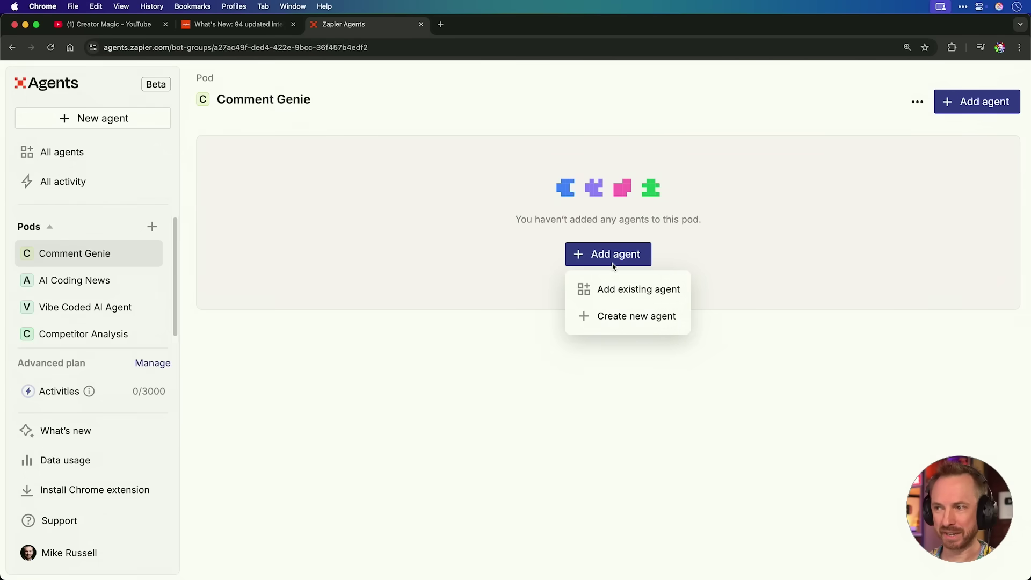
# Create a new agent in the Comment Genie pod from the pasted task description.
pyautogui.click(606, 314)
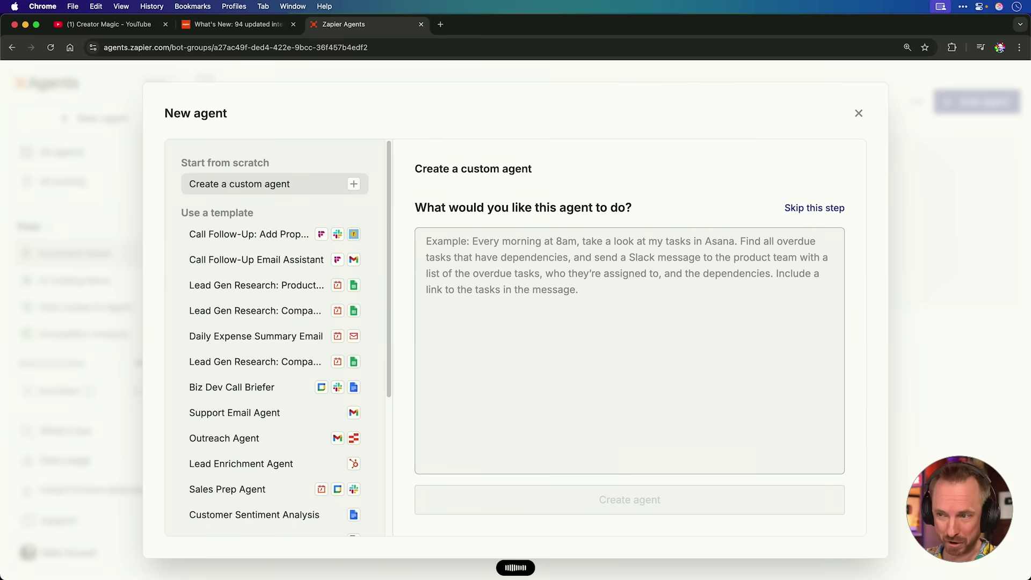
pyautogui.write("Every time a new comment is posted on my YouTube video that contains the word magic, continue with this automation. If it doesn't contain the word magic, stop this automation.  When you continue, I'd like you to do a Google search for the content of that comment and then also search the web to find some relevant reply that you can give. Once you've got your information, reply in one to two sentences. Keep it very brief, concise, friendly, and use a little bit of humour to make the person who posted the comment laugh.")
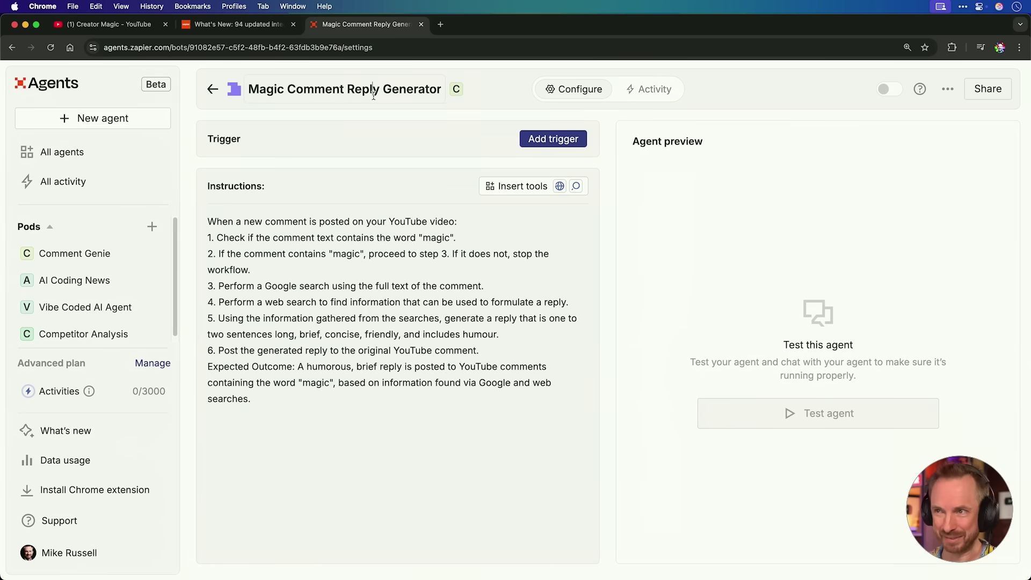
# Retitle the agent 'Magic Comment Replies' and pick YouTube as its trigger app.
pyautogui.moveTo(373, 91); pyautogui.dragTo(596, 178)
pyautogui.write('i')
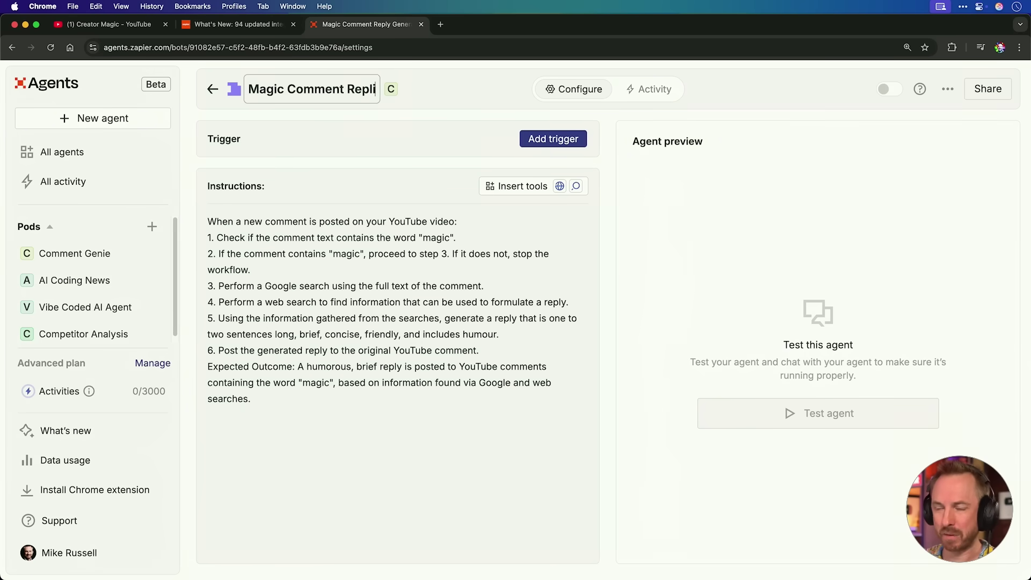
pyautogui.write('es')
pyautogui.press('Return')
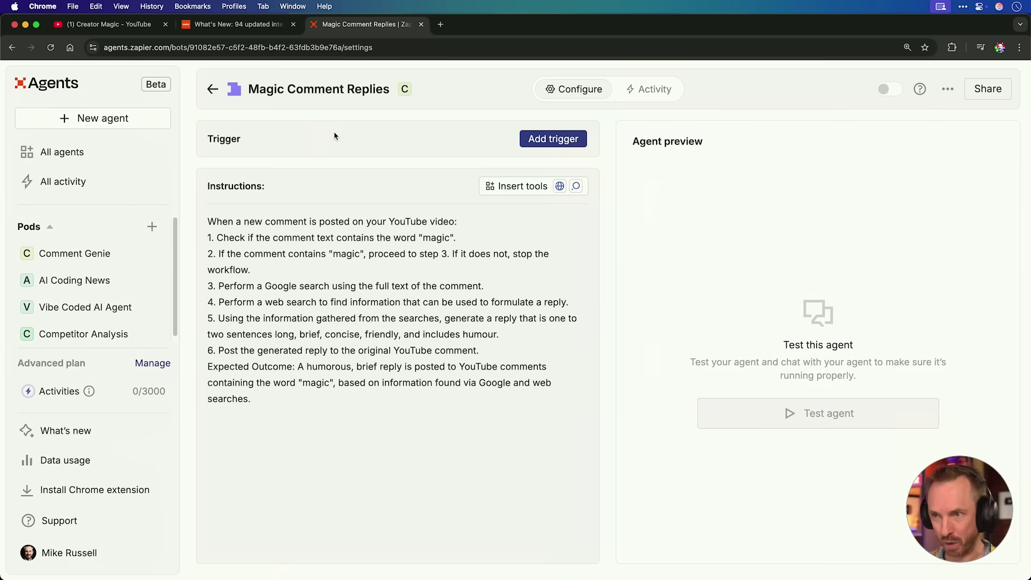
pyautogui.click(565, 142)
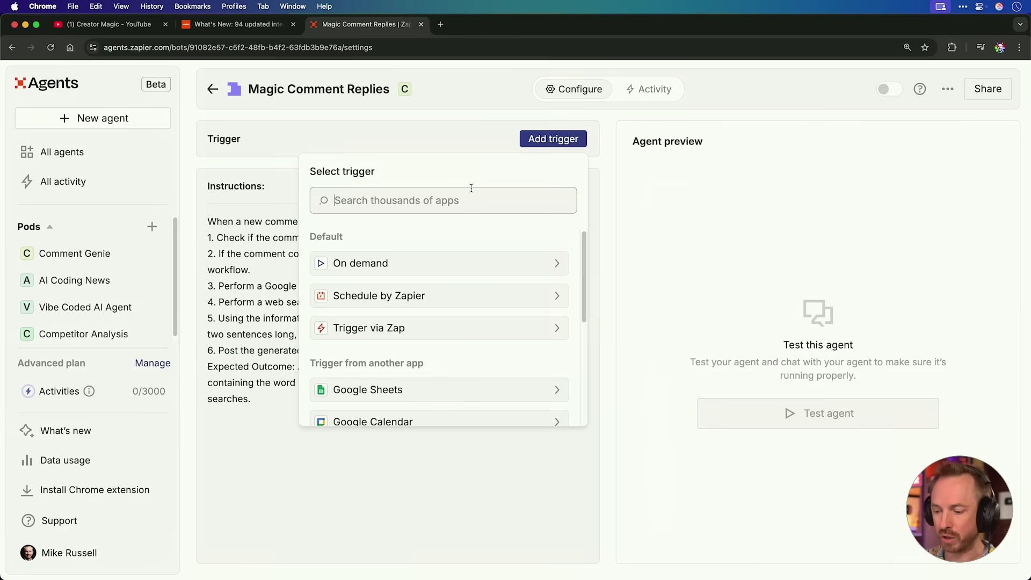
pyautogui.write('youtube')
pyautogui.click(427, 277)
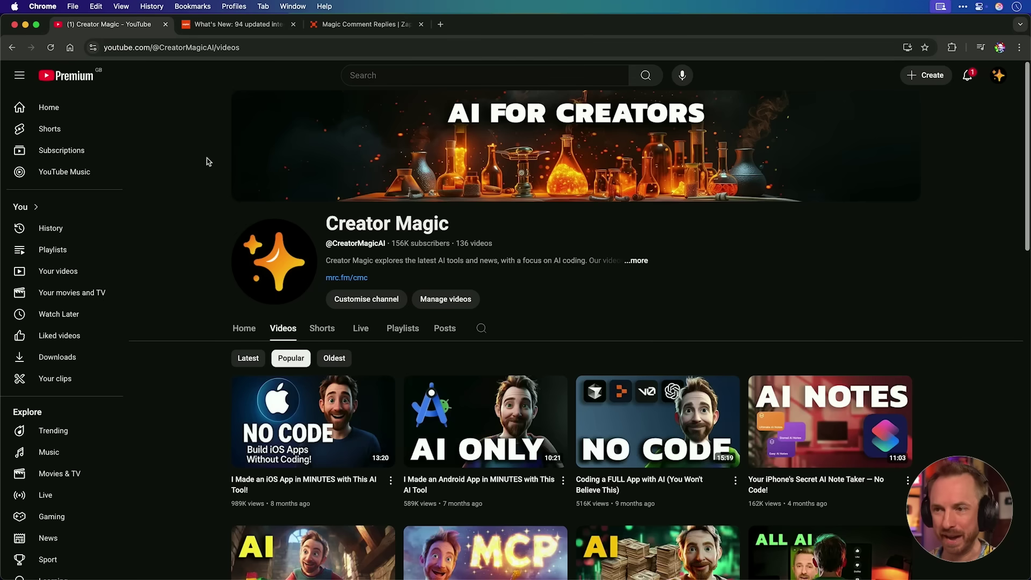
# Copy the newest video's link from the Latest list and select its video ID in the address bar.
pyautogui.click(252, 359)
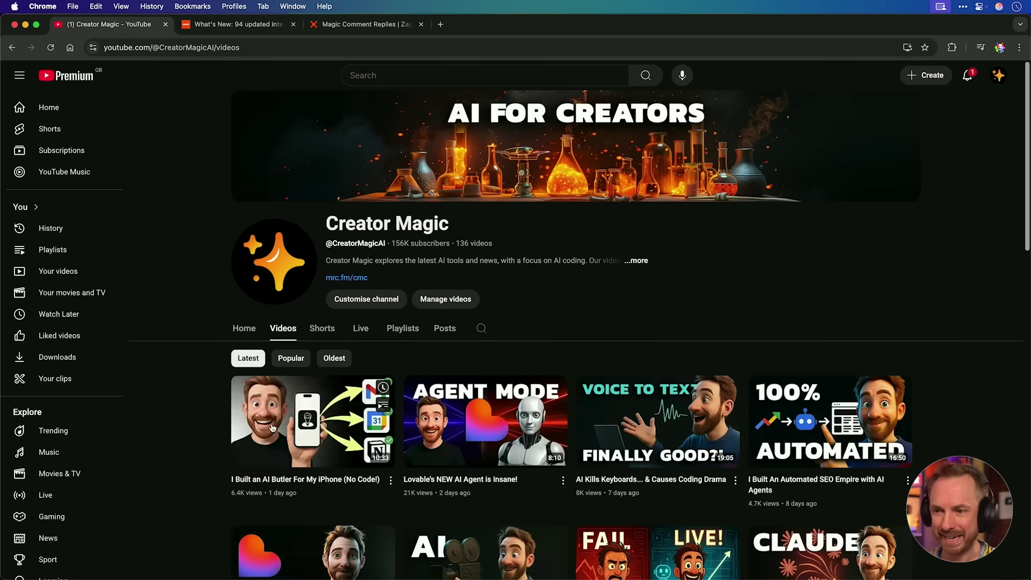
pyautogui.rightClick(275, 390)
pyautogui.click(310, 468)
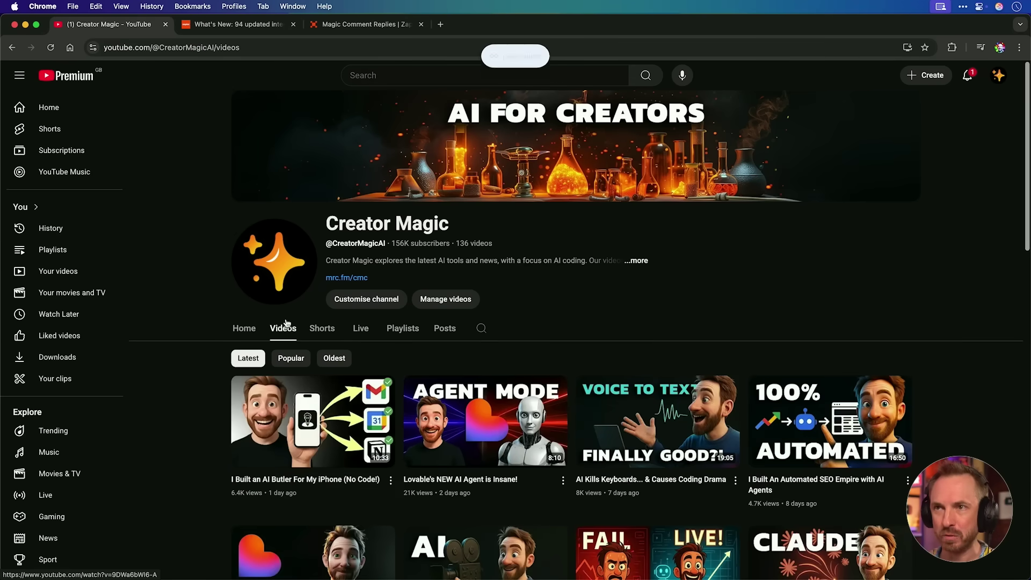
pyautogui.click(221, 47)
pyautogui.write('https://www.youtube.com/watch?v=9DWa6bWl6-A')
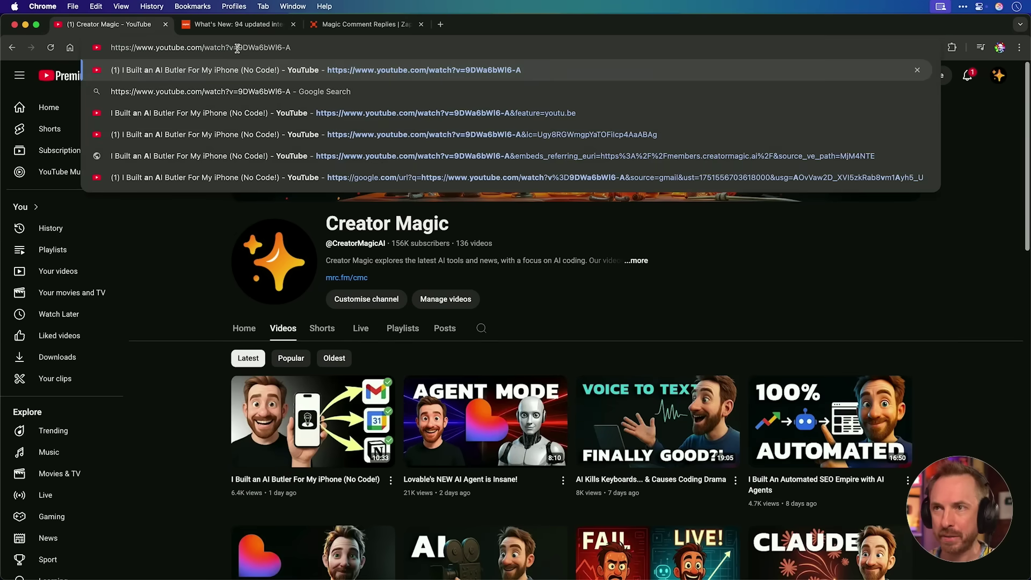
pyautogui.moveTo(238, 48); pyautogui.dragTo(320, 48)
pyautogui.press('super+c')
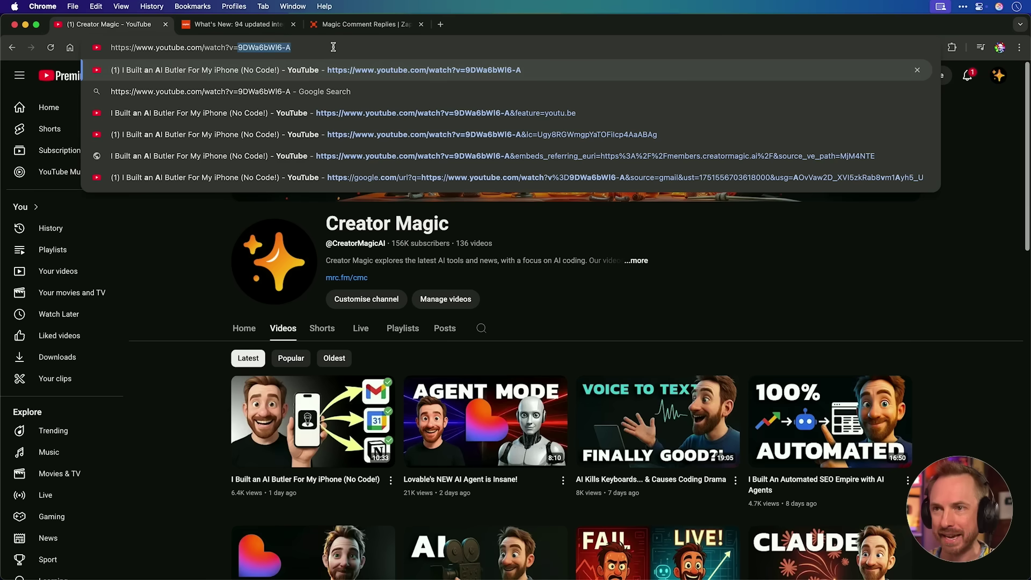
# Paste the copied video ID into the YouTube trigger's Video ID and save it.
pyautogui.click(321, 25)
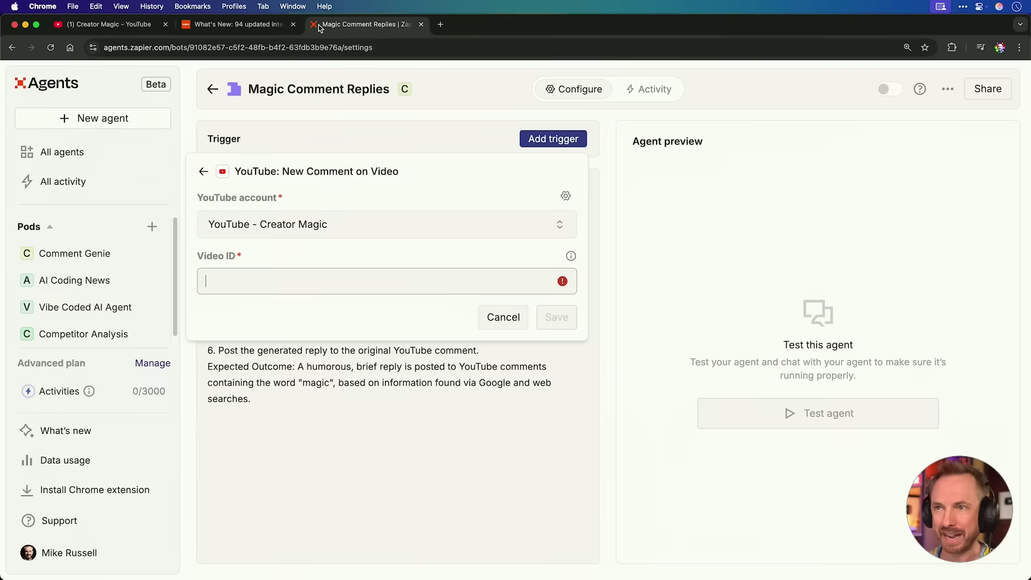
pyautogui.click(264, 287)
pyautogui.press('super+v')
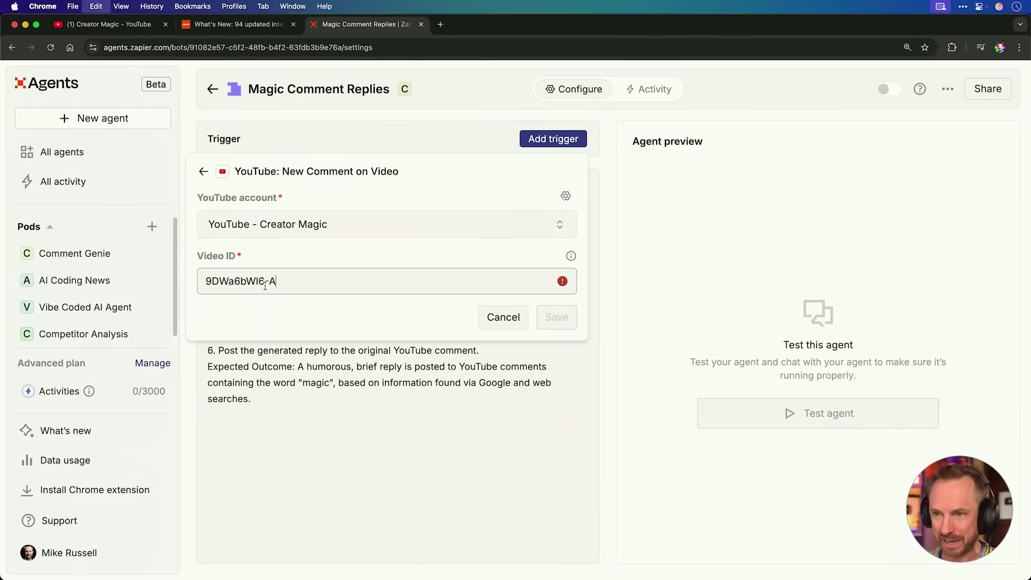
pyautogui.click(556, 316)
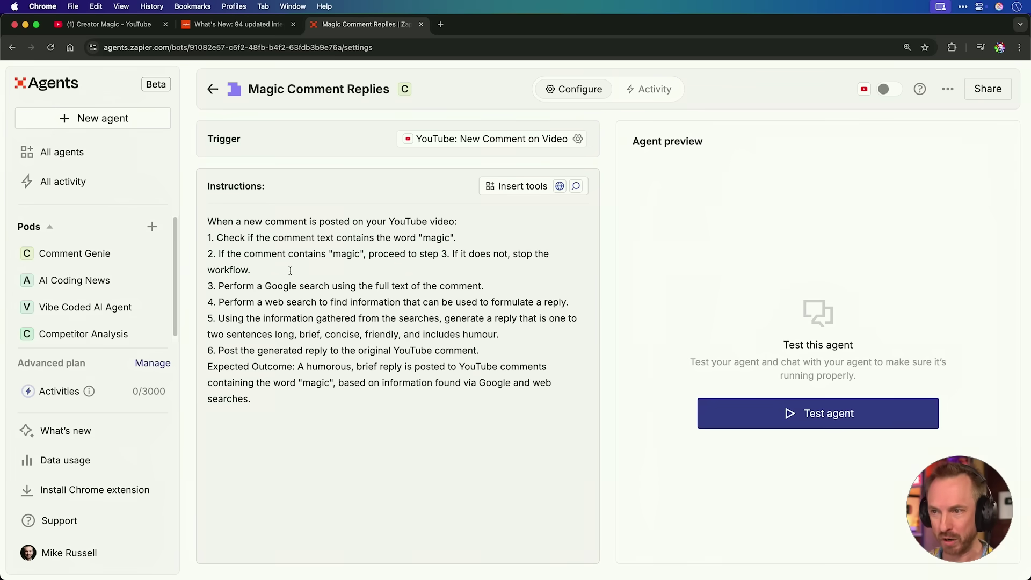
# Insert the Google search tool into step 3 and Visit website into step 4.
pyautogui.click(522, 187)
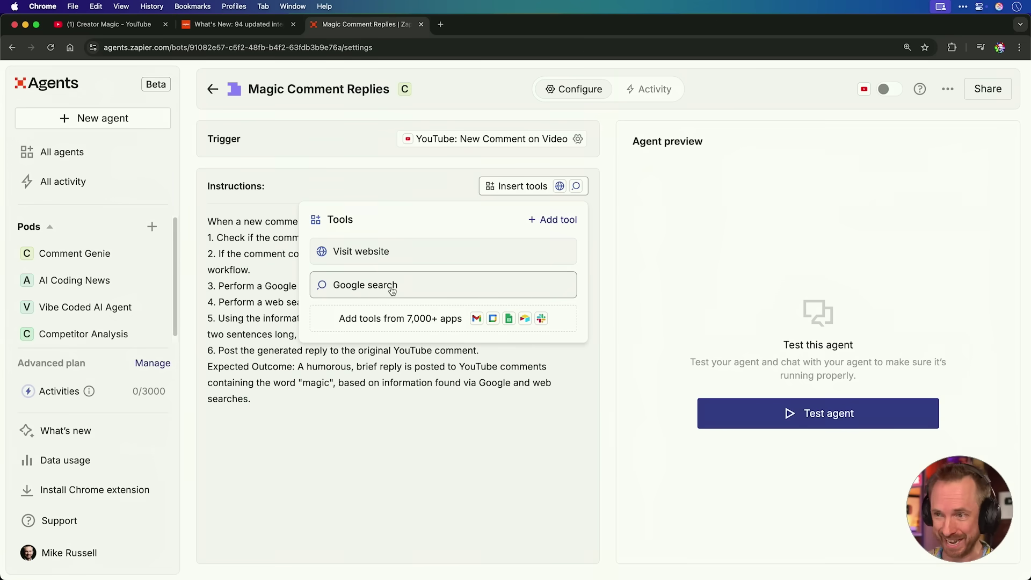
pyautogui.click(392, 288)
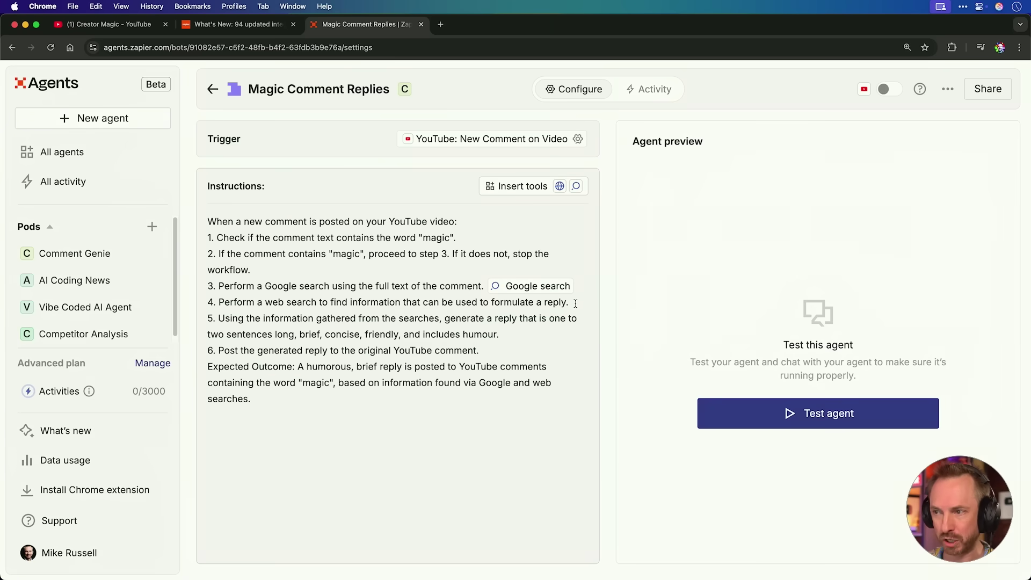
pyautogui.click(531, 194)
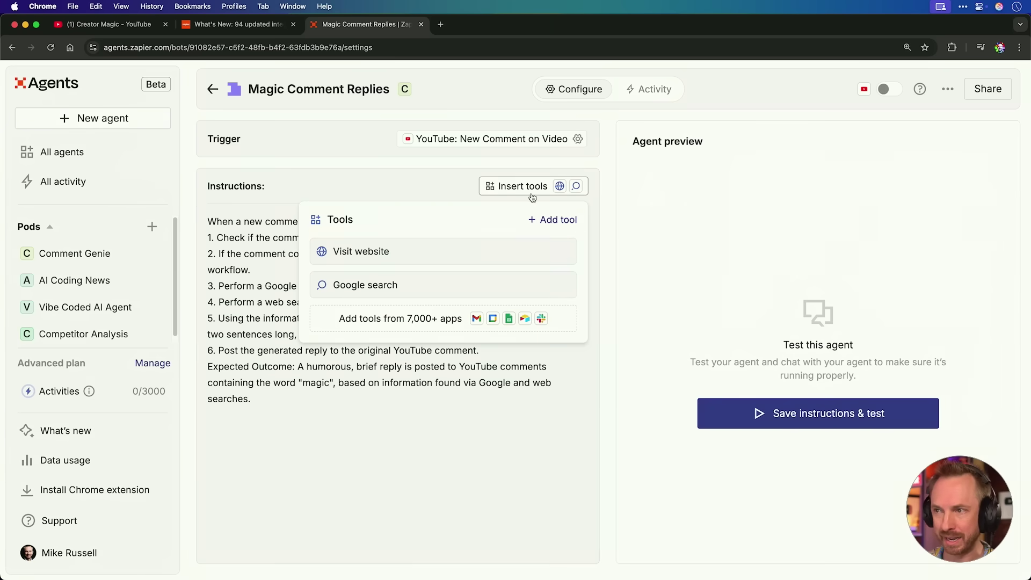
pyautogui.click(385, 253)
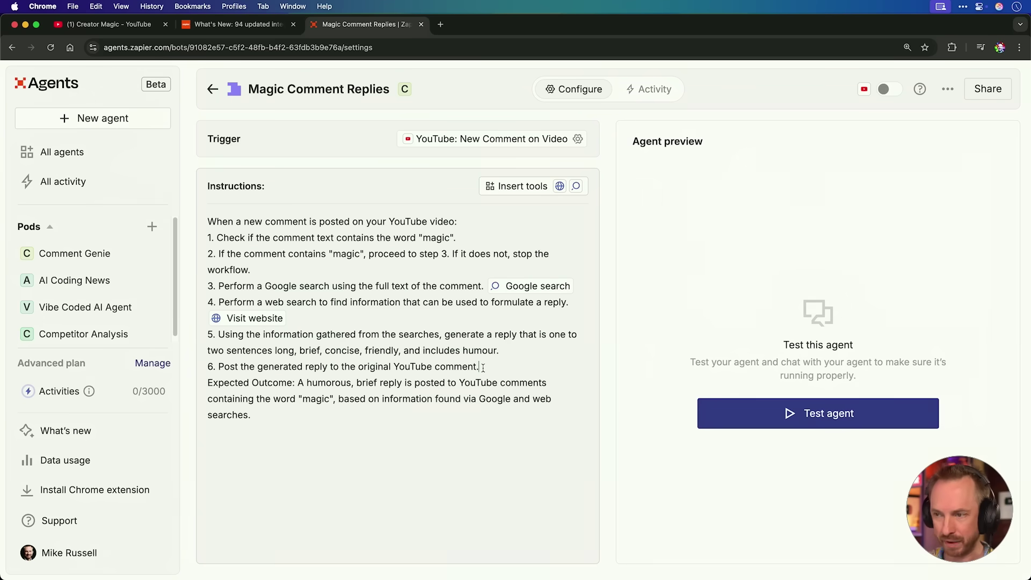
pyautogui.click(483, 367)
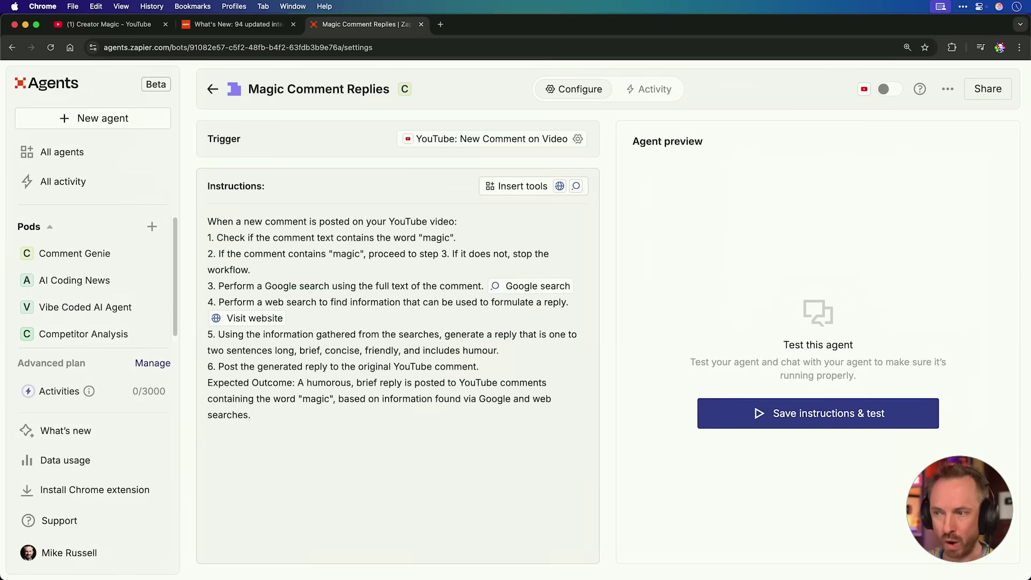
# Add a YouTube API Request (Beta) tool to step 6 of the instructions.
pyautogui.click(512, 190)
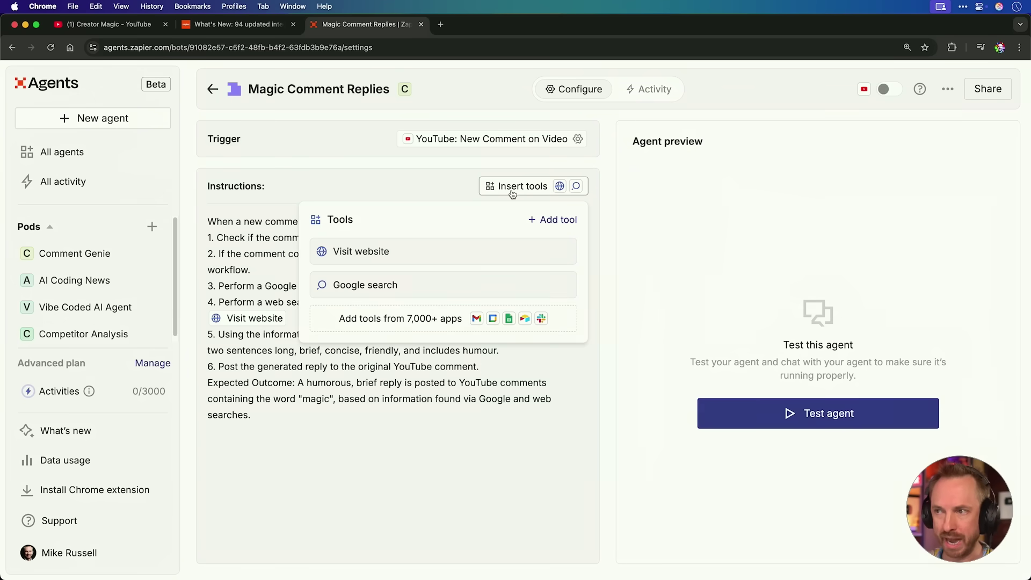
pyautogui.click(475, 320)
pyautogui.write('youtube')
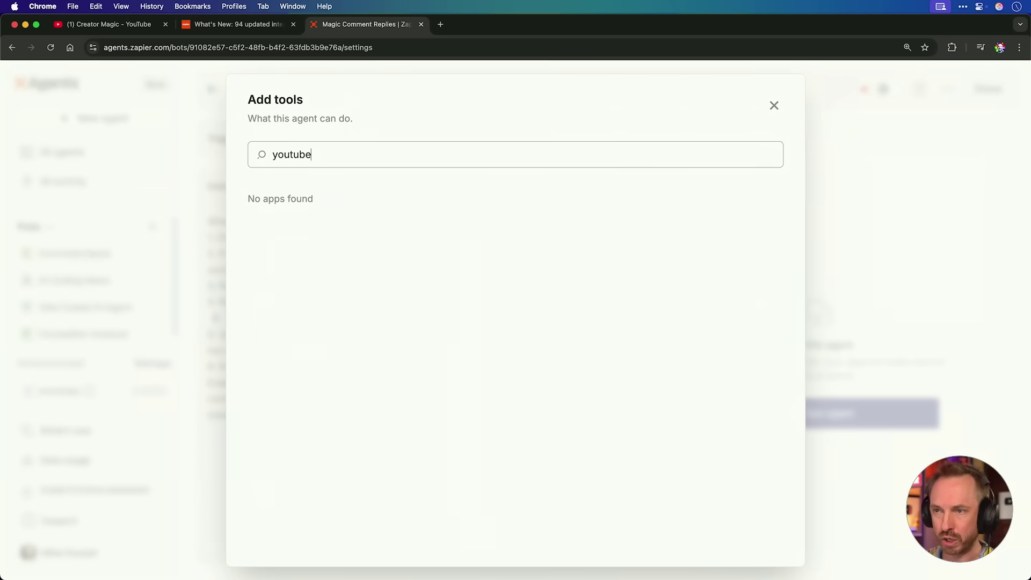
pyautogui.click(356, 241)
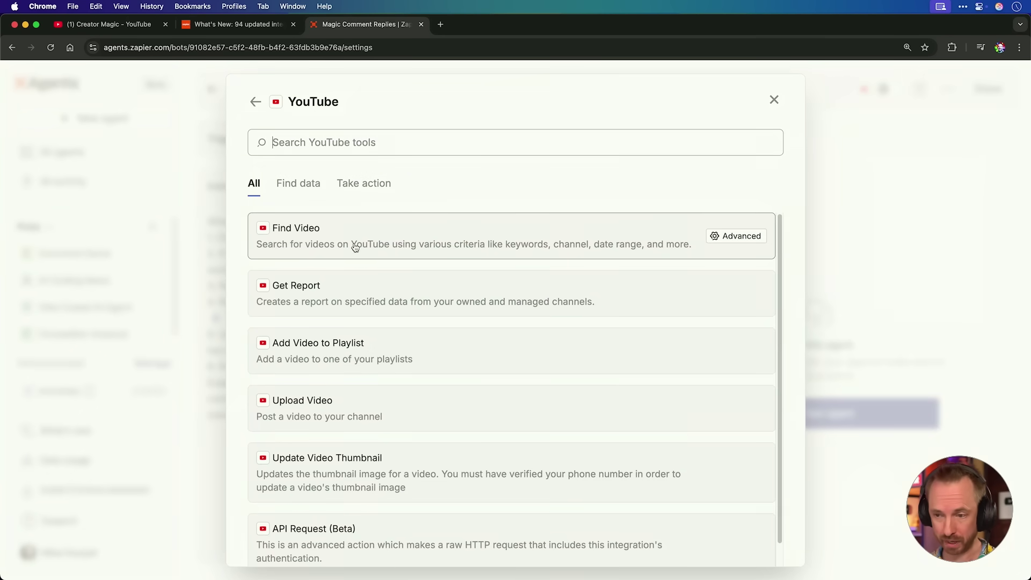
pyautogui.click(345, 536)
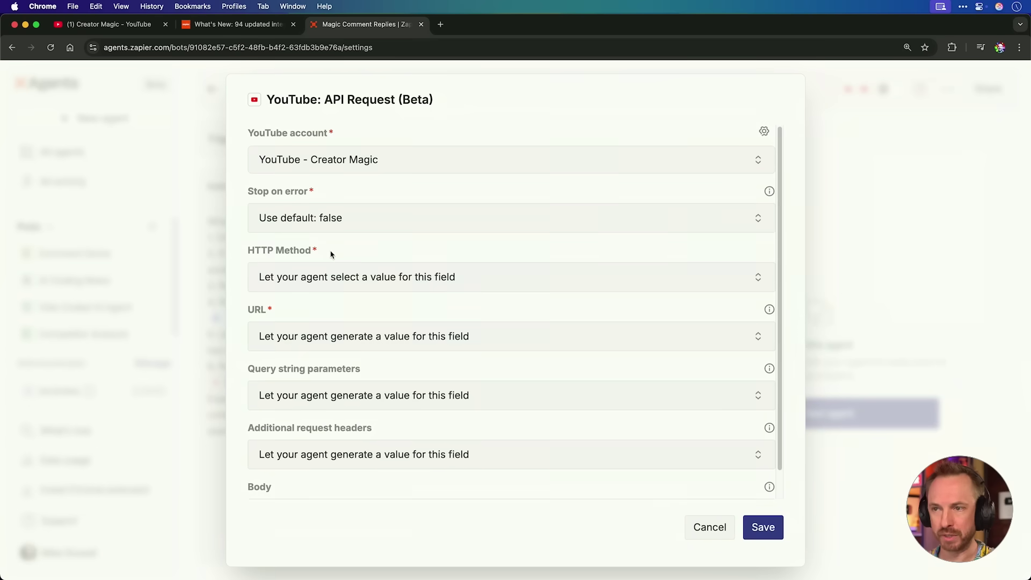
# Set the API request method to POST and its URL to the YouTube comments endpoint.
pyautogui.click(334, 278)
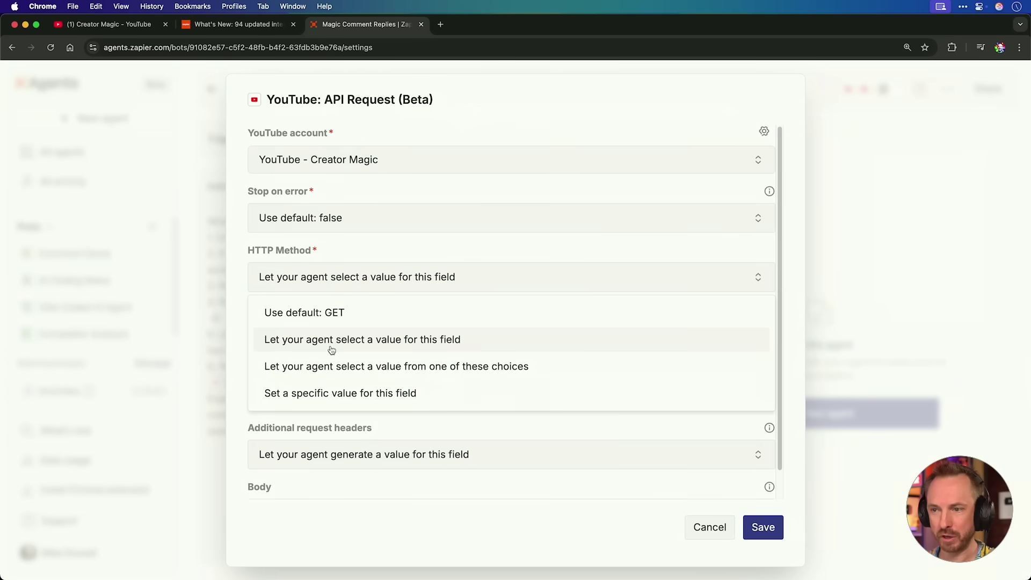
pyautogui.click(327, 392)
pyautogui.click(314, 314)
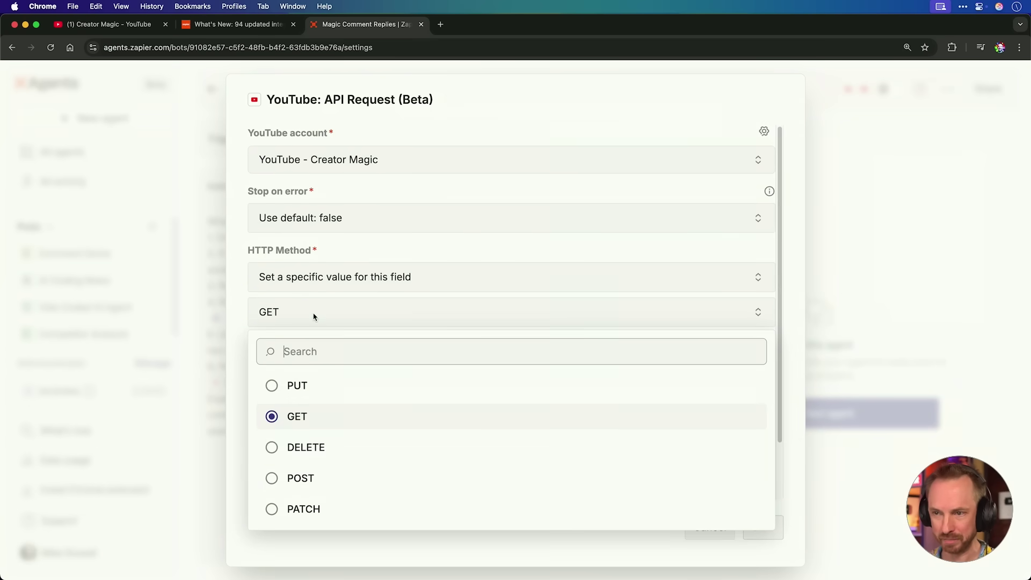
pyautogui.click(297, 481)
pyautogui.click(306, 378)
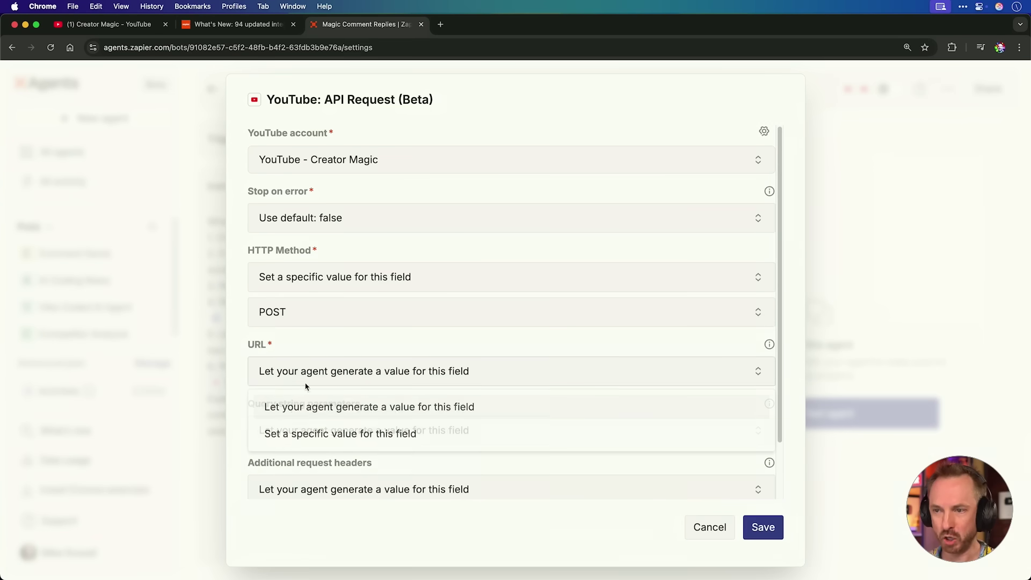
pyautogui.click(303, 432)
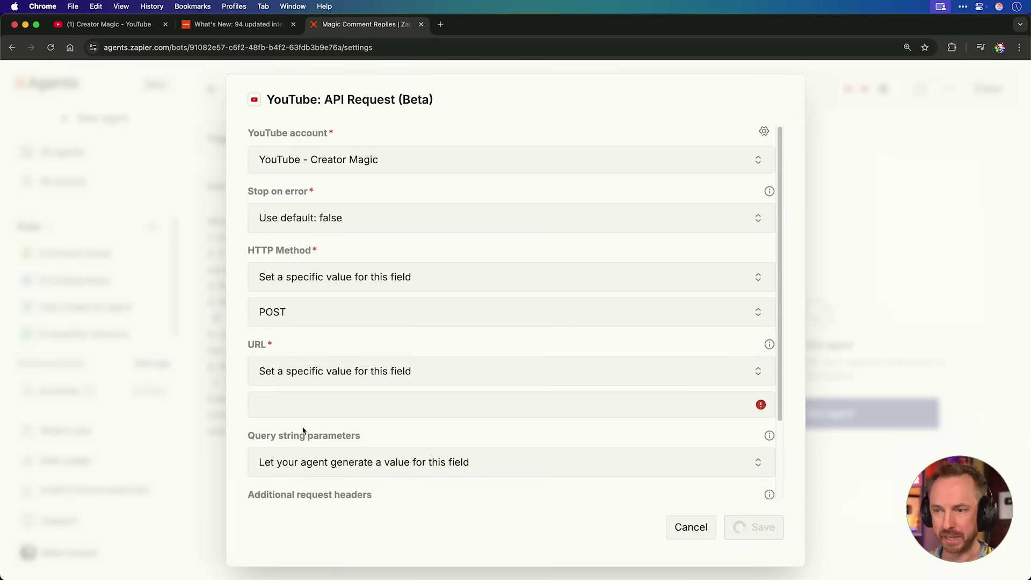
pyautogui.click(469, 406)
pyautogui.write('https://www.googleapis.com/youtube/v3/comments')
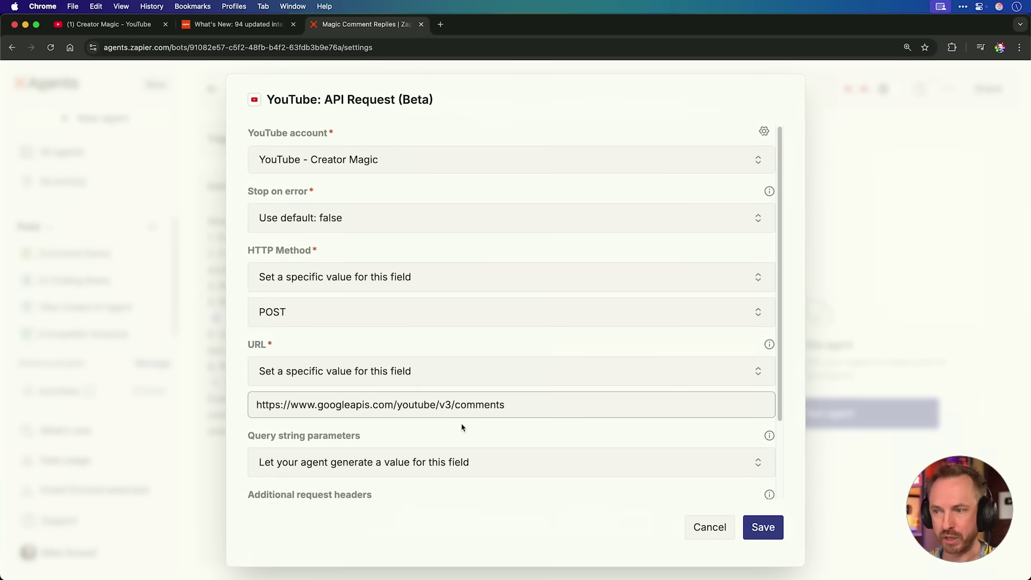
pyautogui.scroll(-2, 462, 427)
# Add the query string parameter part=snippet to the API request.
pyautogui.click(461, 363)
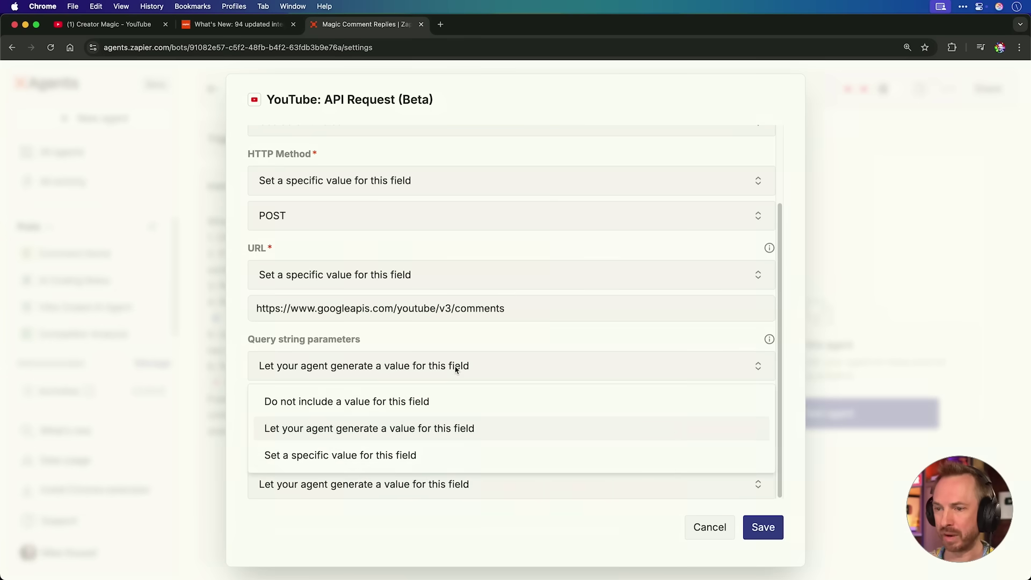
pyautogui.click(433, 455)
pyautogui.scroll(-1, 482, 380)
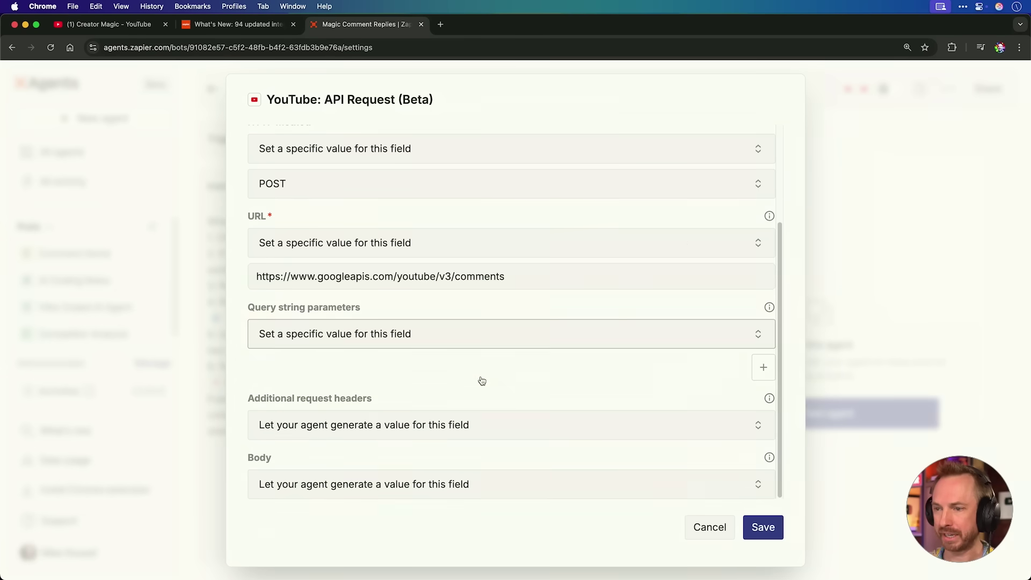
pyautogui.click(760, 368)
pyautogui.click(314, 368)
pyautogui.write('part')
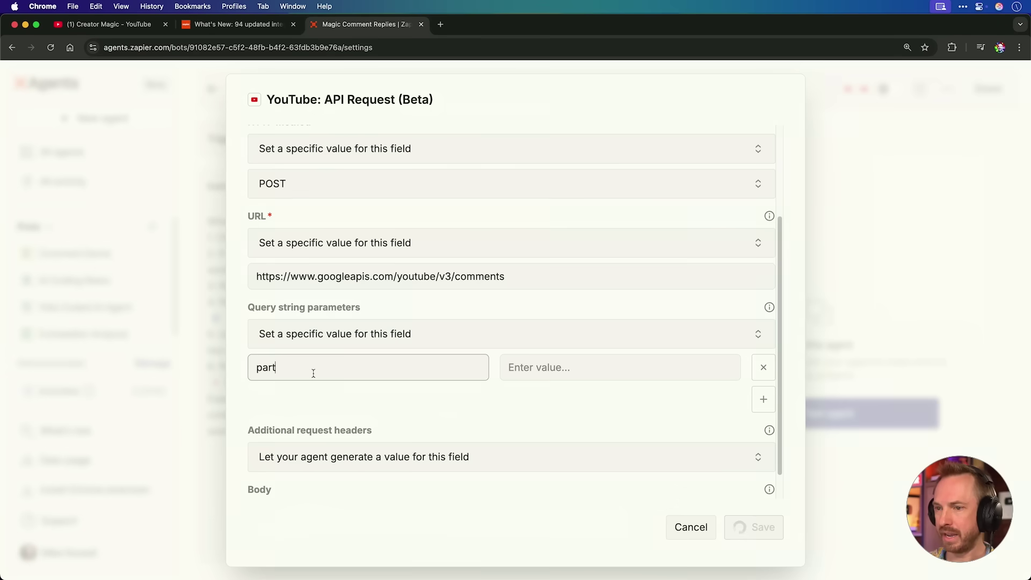
pyautogui.click(547, 368)
pyautogui.write('snippet')
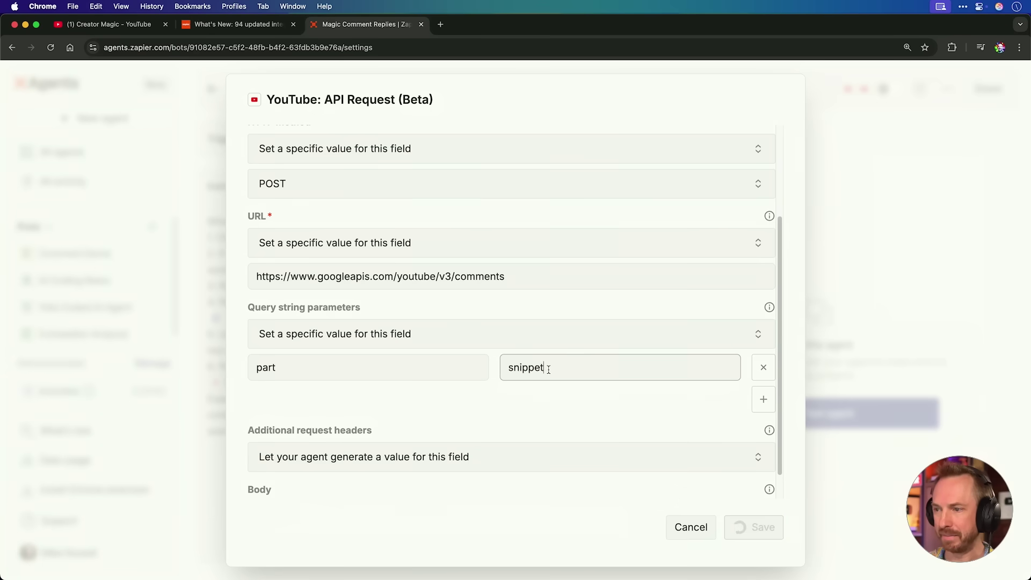
pyautogui.scroll(-1, 483, 442)
# Add a Content-Type: application/json request header and save the API Request tool.
pyautogui.click(479, 437)
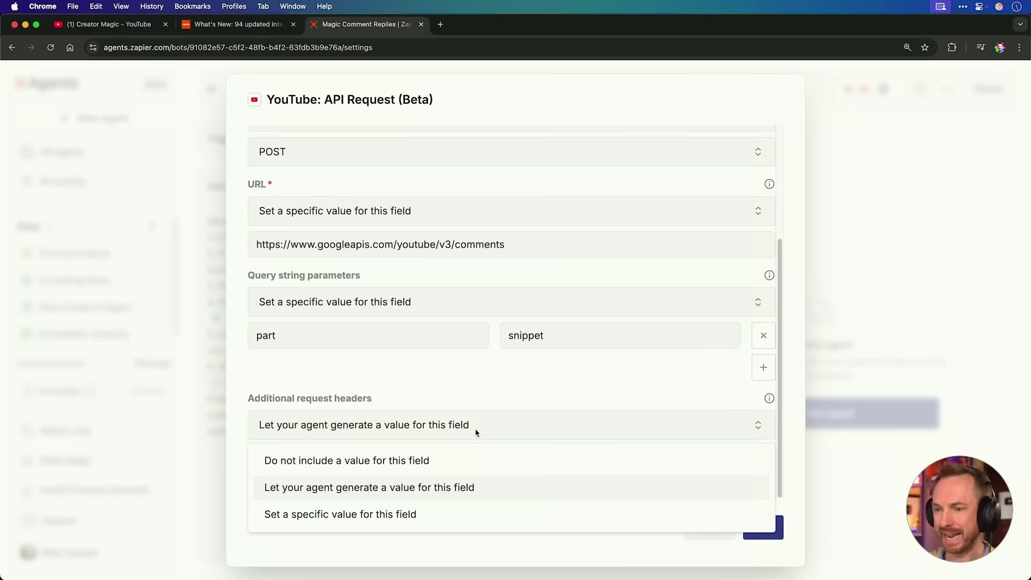
pyautogui.click(428, 505)
pyautogui.scroll(-1, 405, 464)
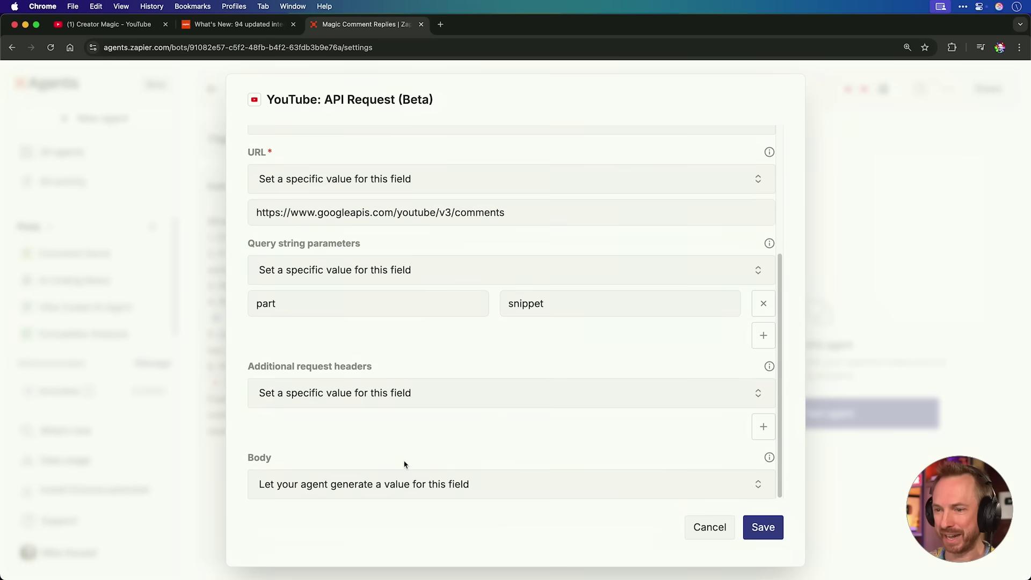
pyautogui.click(762, 427)
pyautogui.click(368, 428)
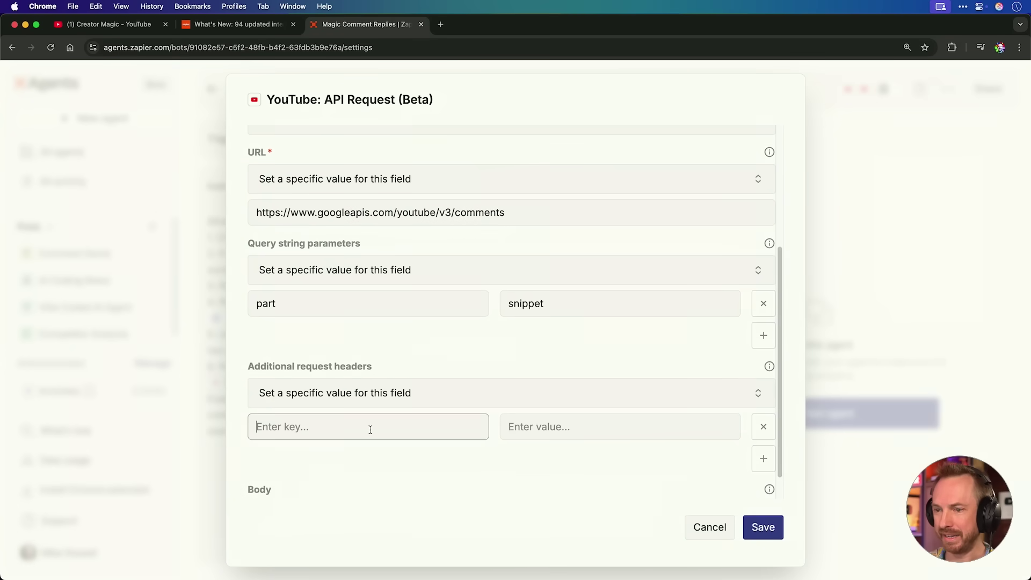
pyautogui.write('Content-Type')
pyautogui.click(653, 431)
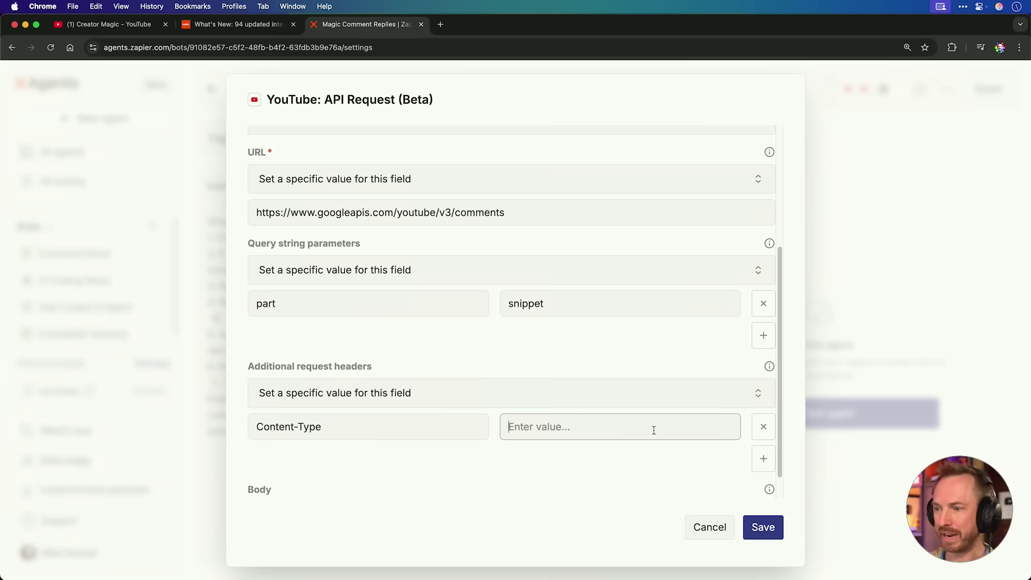
pyautogui.write('application/json')
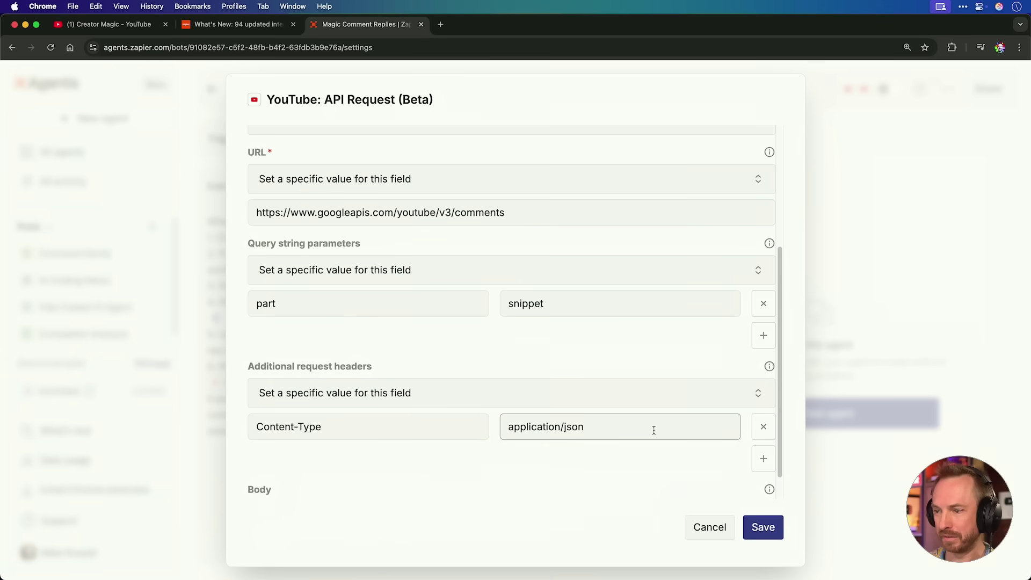
pyautogui.scroll(-1, 653, 431)
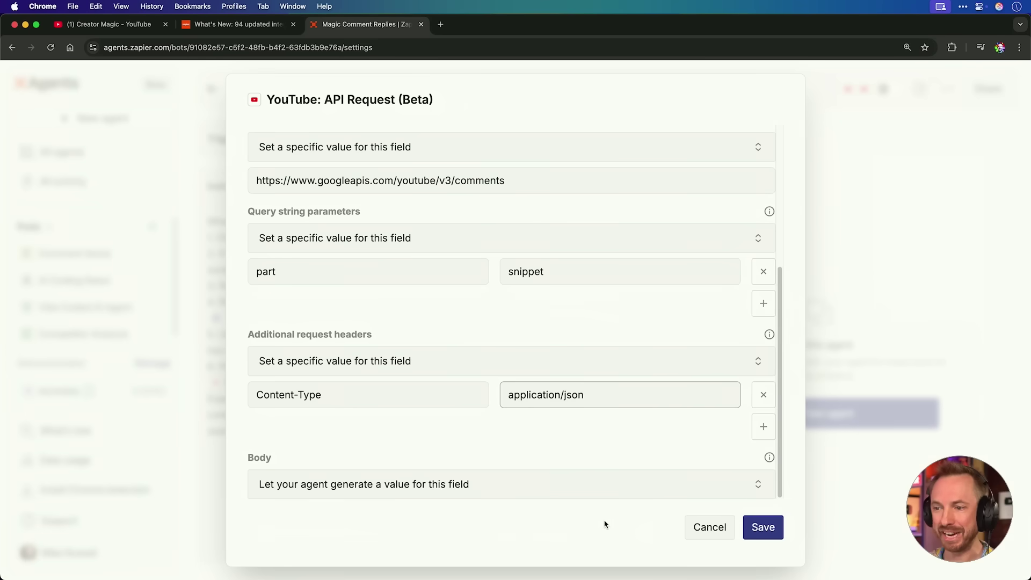
pyautogui.click(751, 530)
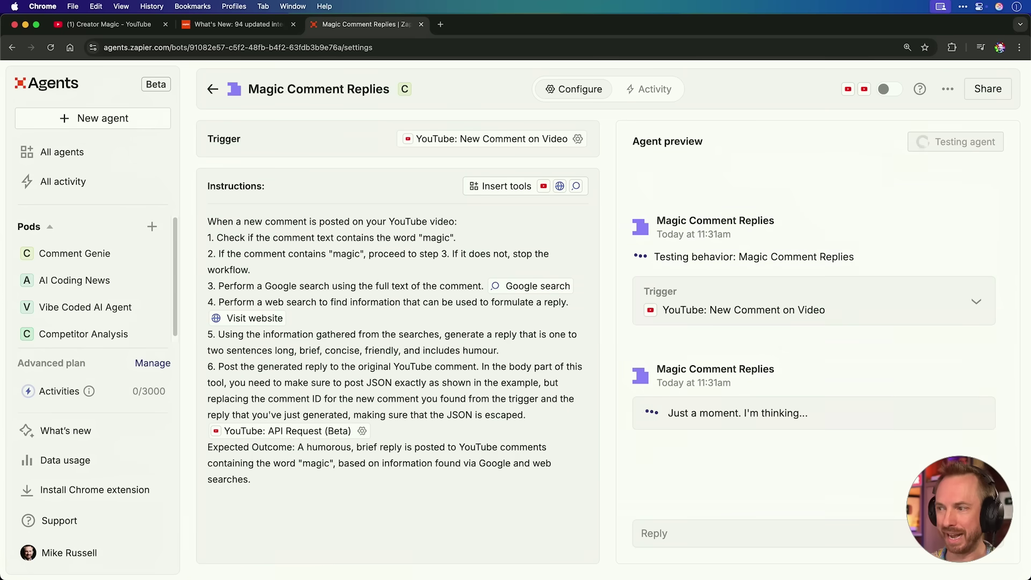
# Test the agent and select the Comment Text value in the test output.
pyautogui.click(937, 306)
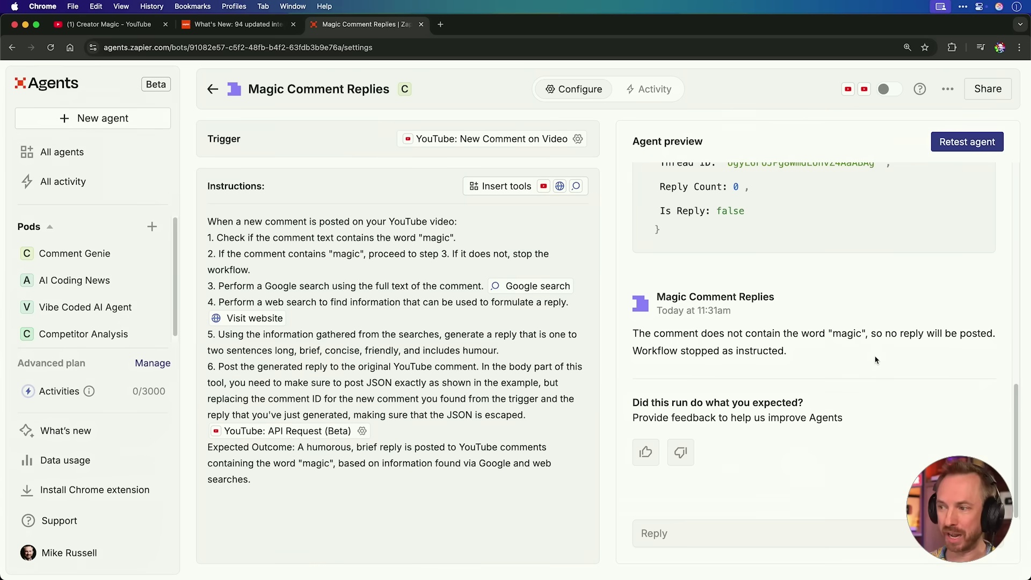
pyautogui.scroll(3, 876, 360)
pyautogui.scroll(2, 876, 360)
pyautogui.scroll(2, 866, 322)
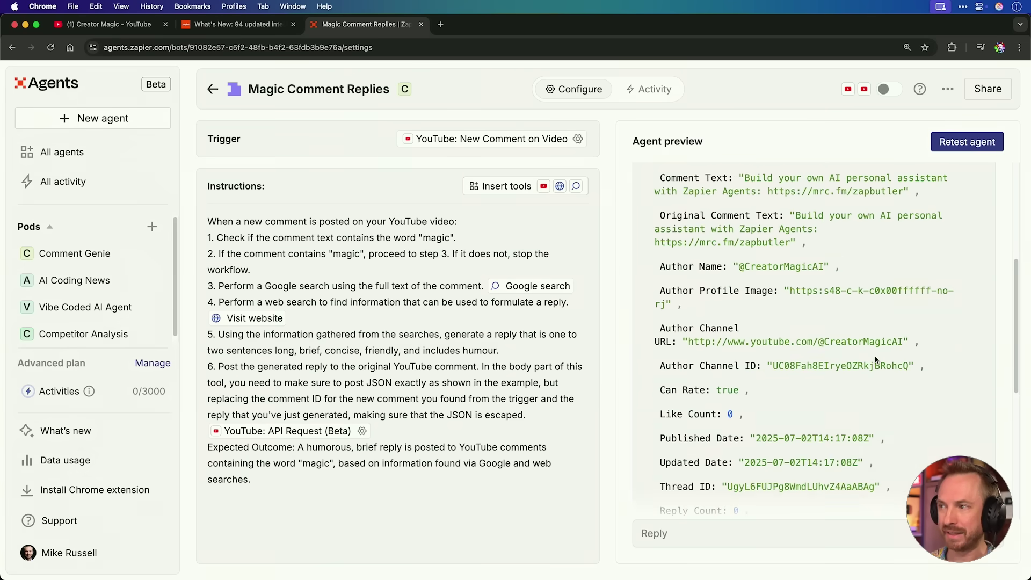
pyautogui.scroll(2, 832, 255)
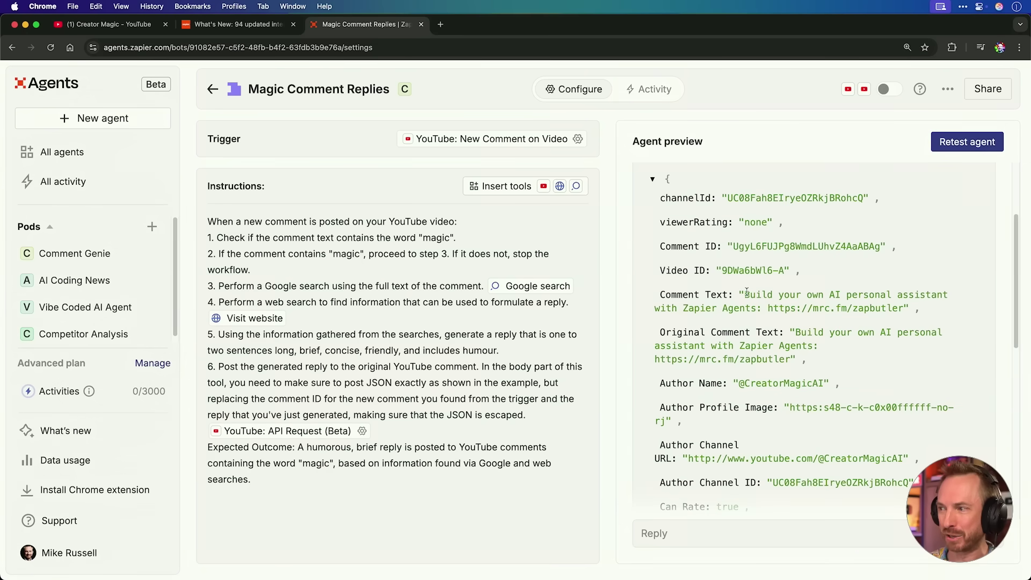
pyautogui.moveTo(744, 295); pyautogui.dragTo(761, 306)
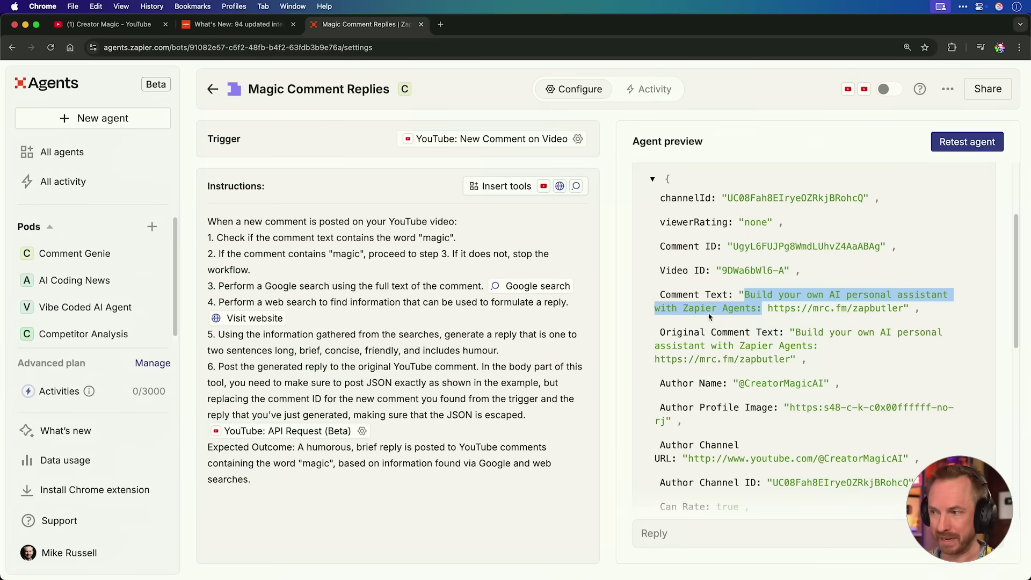
# Replace 'magic' with 'Zapier' in steps 1, 2 and the Expected Outcome line.
pyautogui.doubleClick(699, 308)
pyautogui.press('super+c')
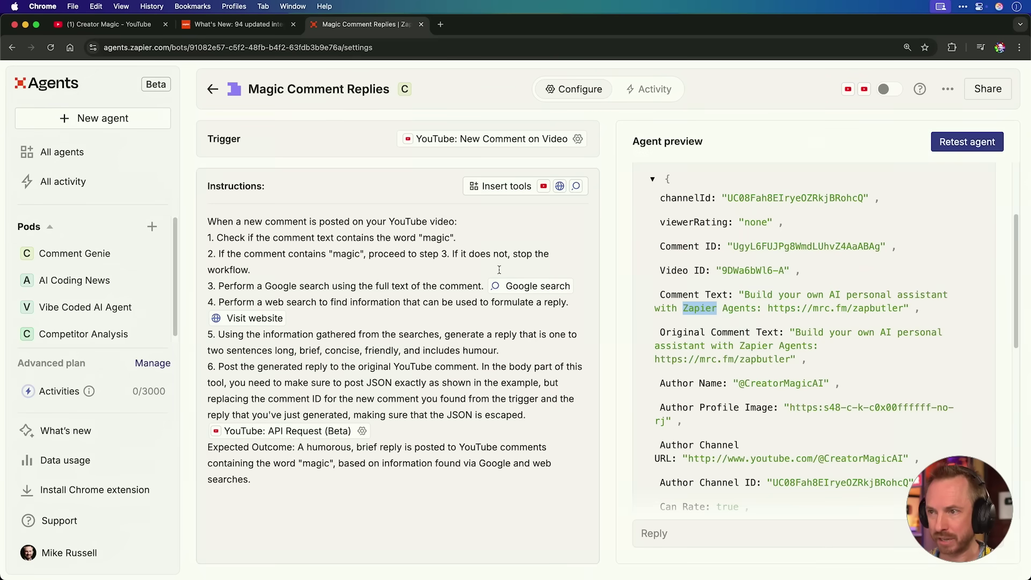
pyautogui.doubleClick(427, 237)
pyautogui.press('super+v')
pyautogui.doubleClick(348, 253)
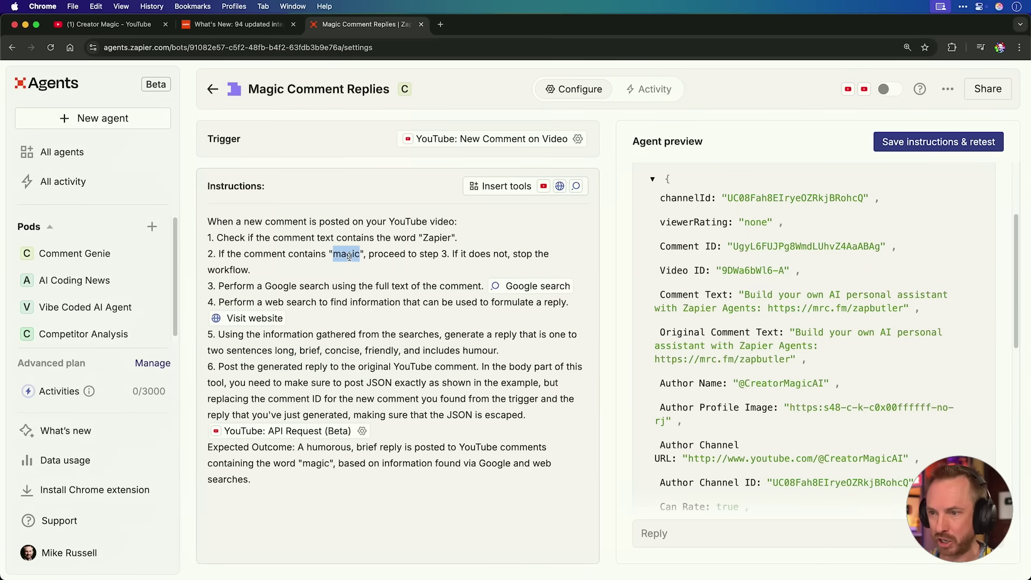
pyautogui.press('super+v')
pyautogui.doubleClick(315, 464)
pyautogui.press('super+v')
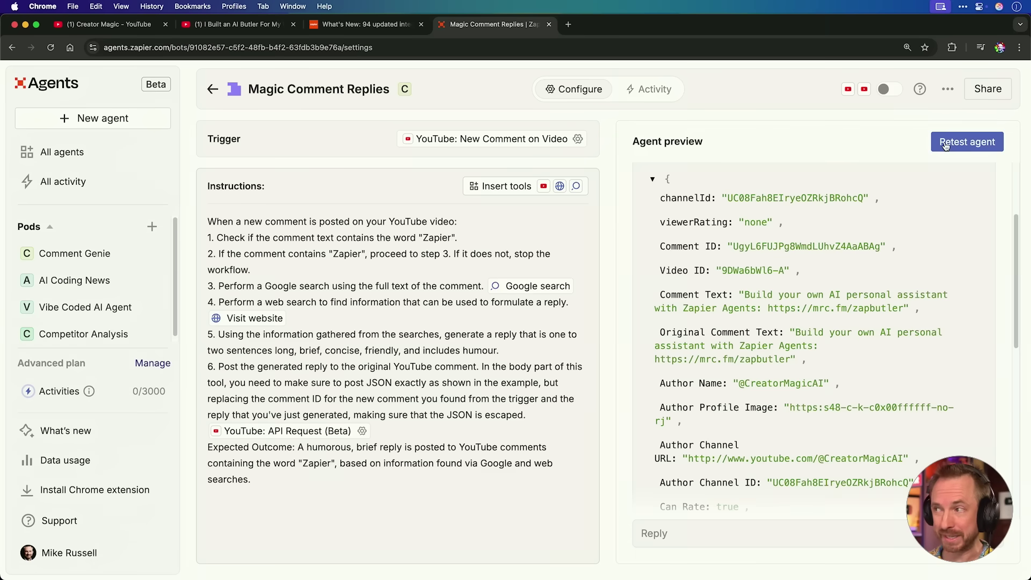
# Retest the agent, expand its Google search results and highlight the testing-only approval note.
pyautogui.click(946, 145)
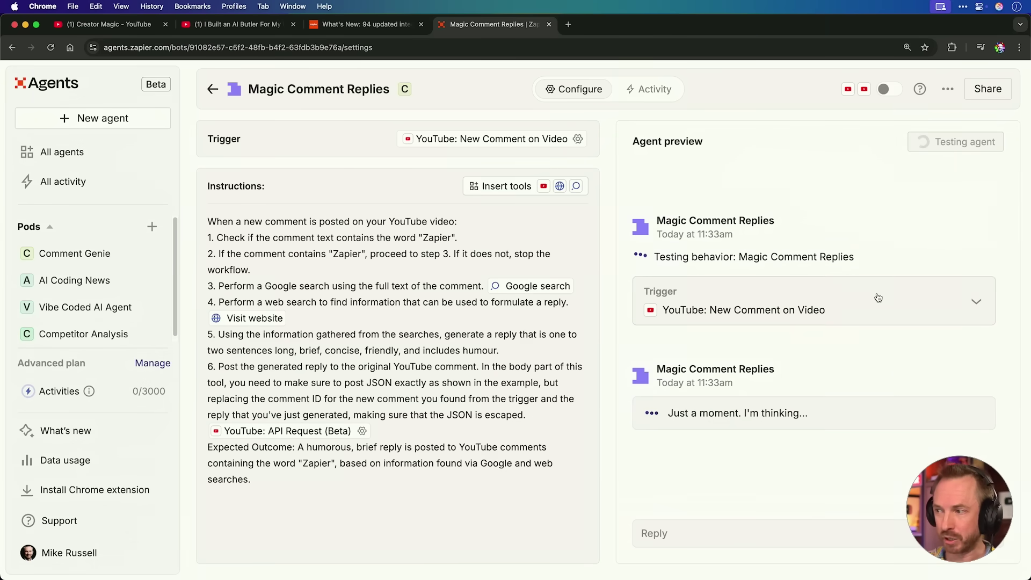
pyautogui.scroll(-3, 779, 306)
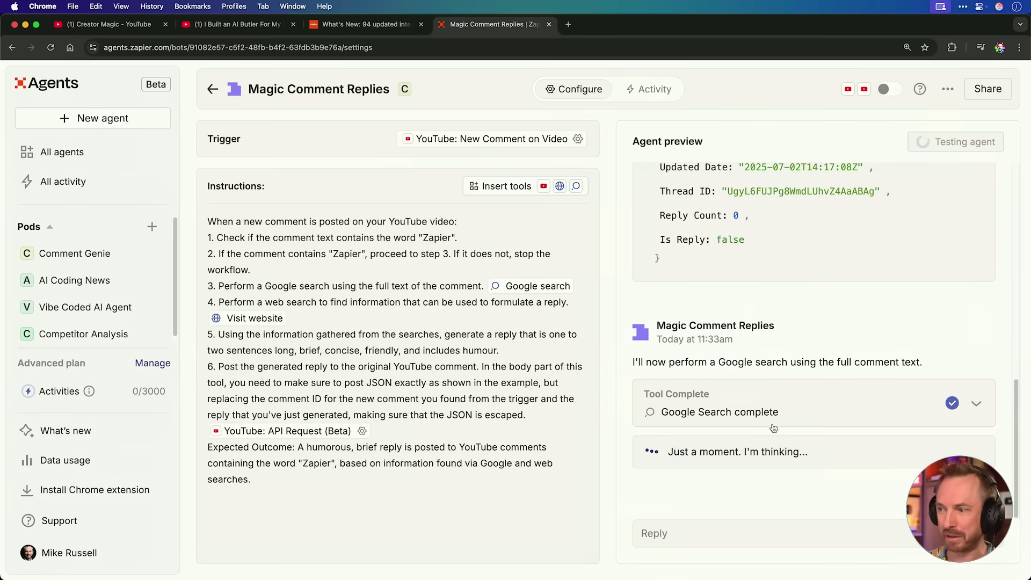
pyautogui.click(791, 407)
pyautogui.scroll(-2, 789, 393)
pyautogui.scroll(-2, 789, 393)
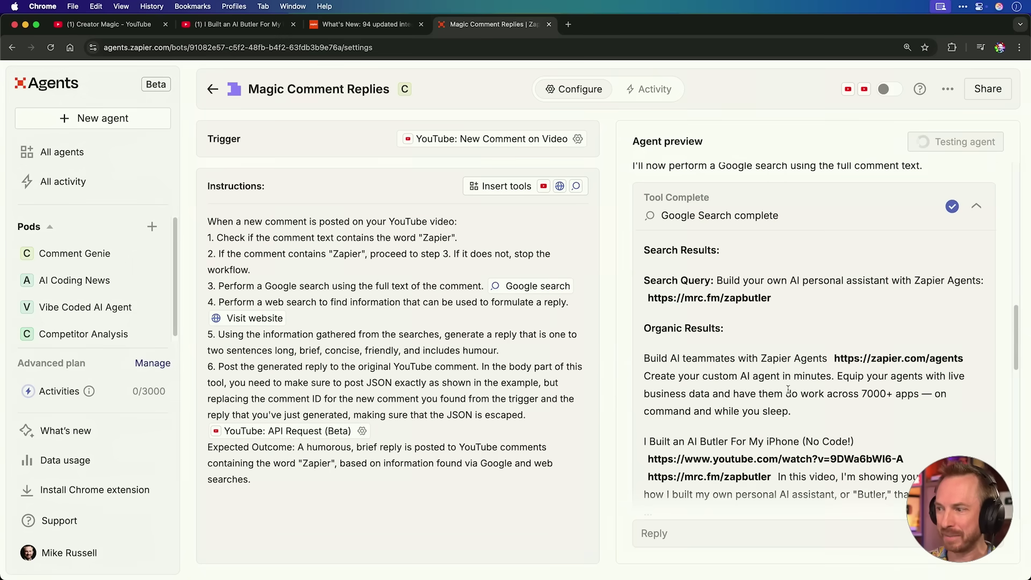
pyautogui.scroll(-2, 789, 393)
pyautogui.scroll(-2, 789, 394)
pyautogui.scroll(-2, 789, 392)
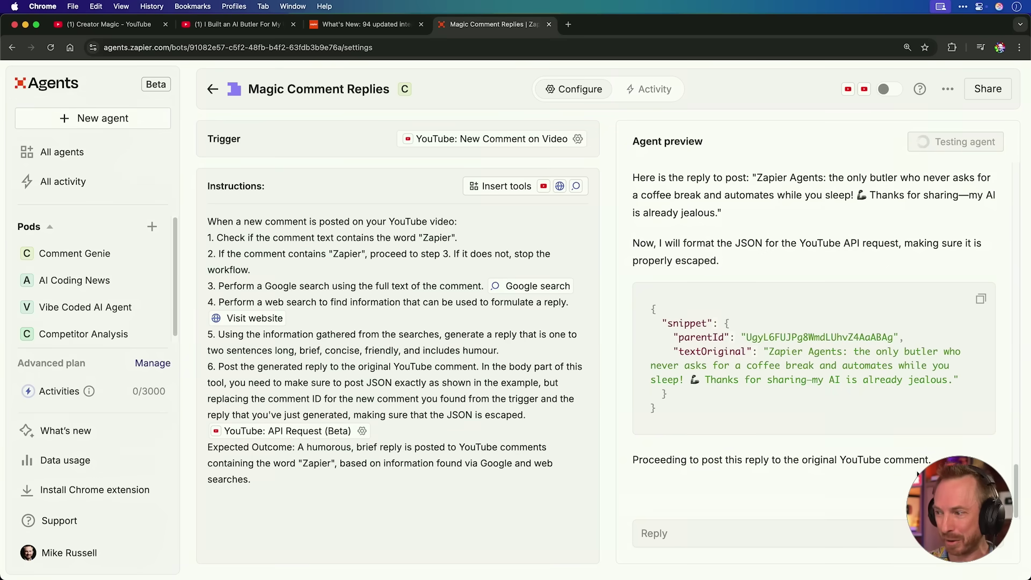
pyautogui.moveTo(898, 397); pyautogui.dragTo(718, 417)
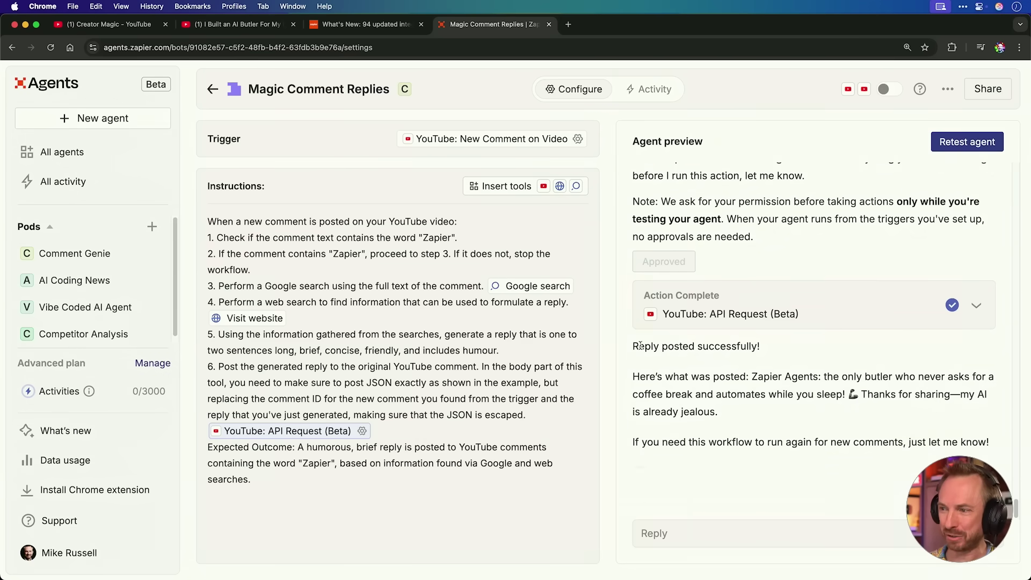
pyautogui.moveTo(636, 344); pyautogui.dragTo(761, 347)
# On the YouTube video tab, expand the '1 reply' under the pinned comment.
pyautogui.press('super+2')
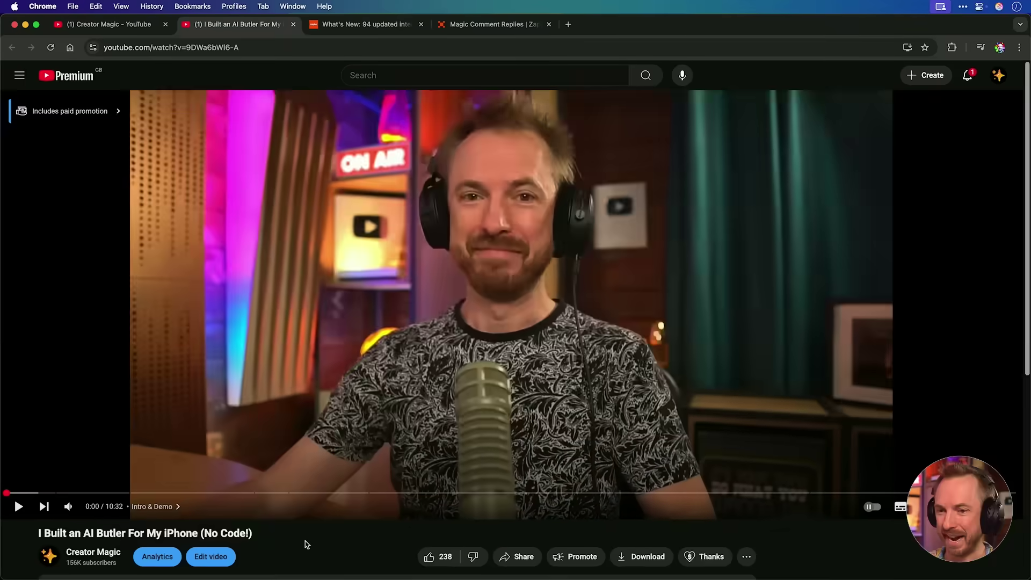
pyautogui.scroll(-5, 305, 545)
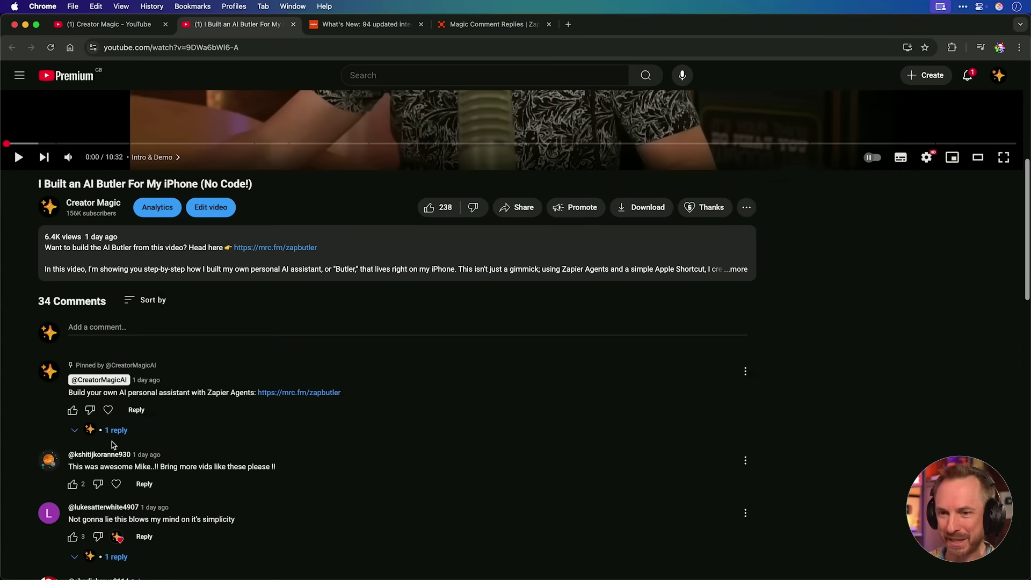
pyautogui.click(110, 433)
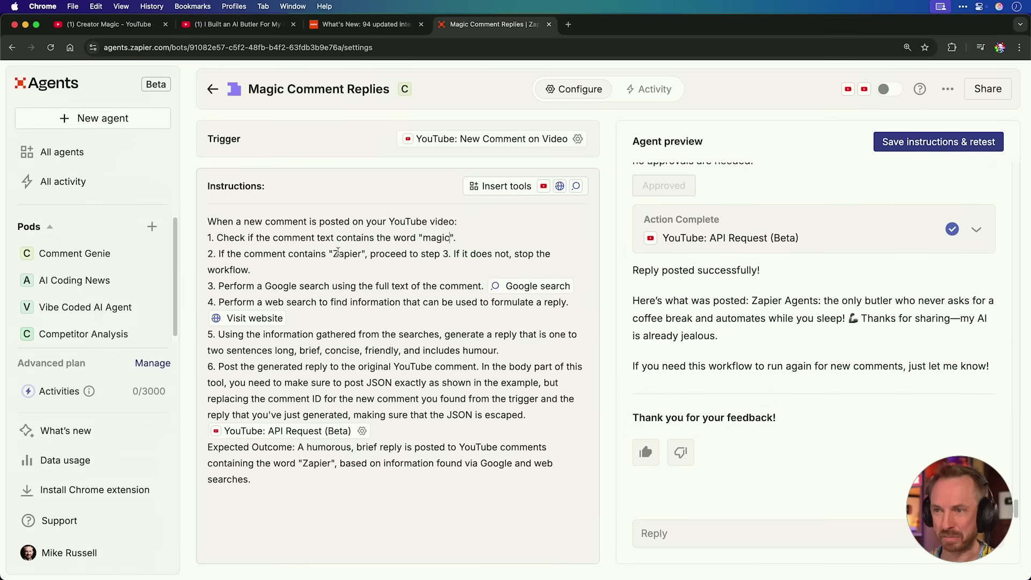
# Replace 'Zapier' with 'magic' in step 2 and the Expected Outcome line.
pyautogui.doubleClick(348, 254)
pyautogui.write('magic')
pyautogui.doubleClick(320, 463)
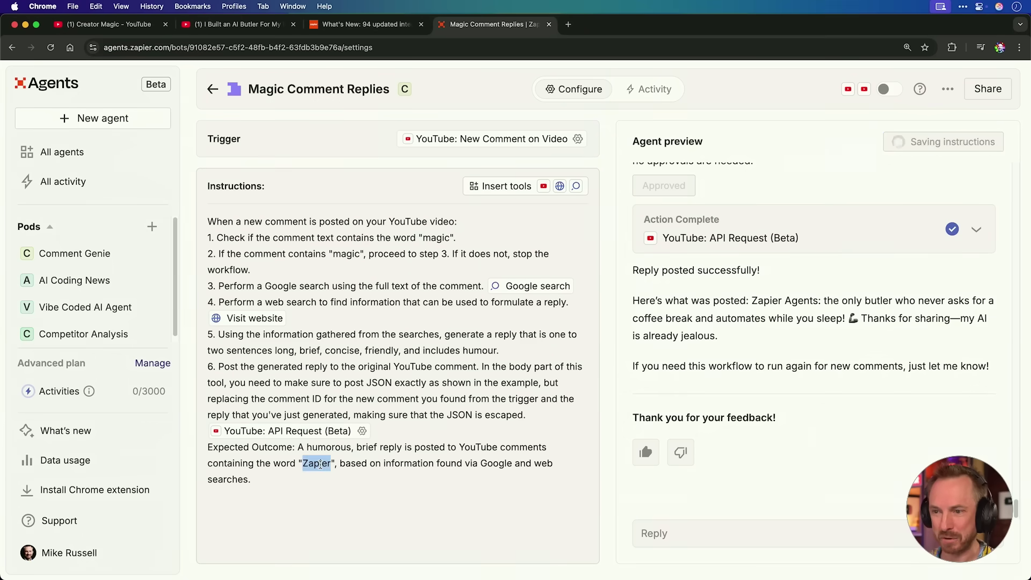
pyautogui.write('magic')
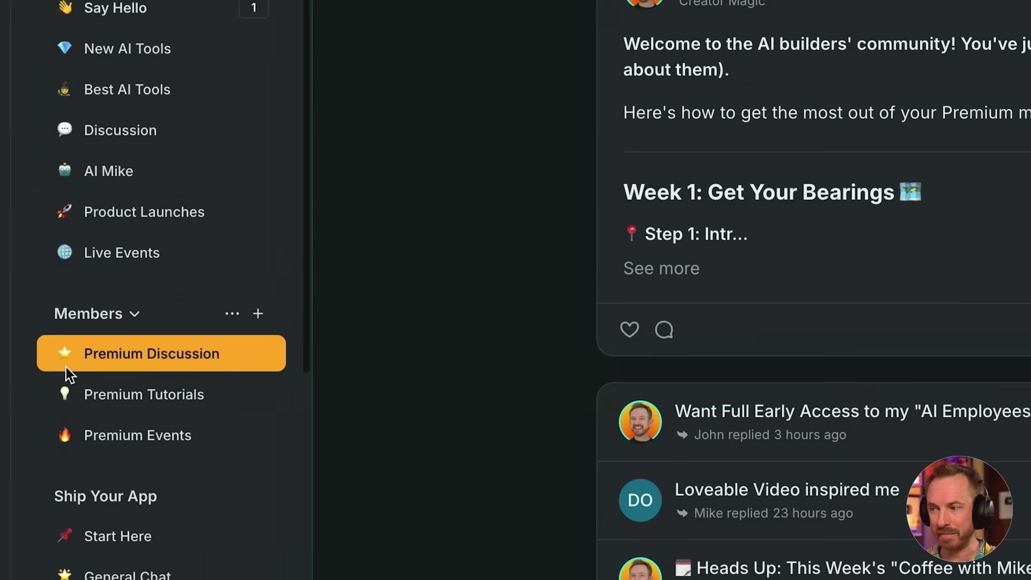
# Open the 'Want Full Early Access to my AI Employees Course?' Premium Discussion post.
pyautogui.click(745, 414)
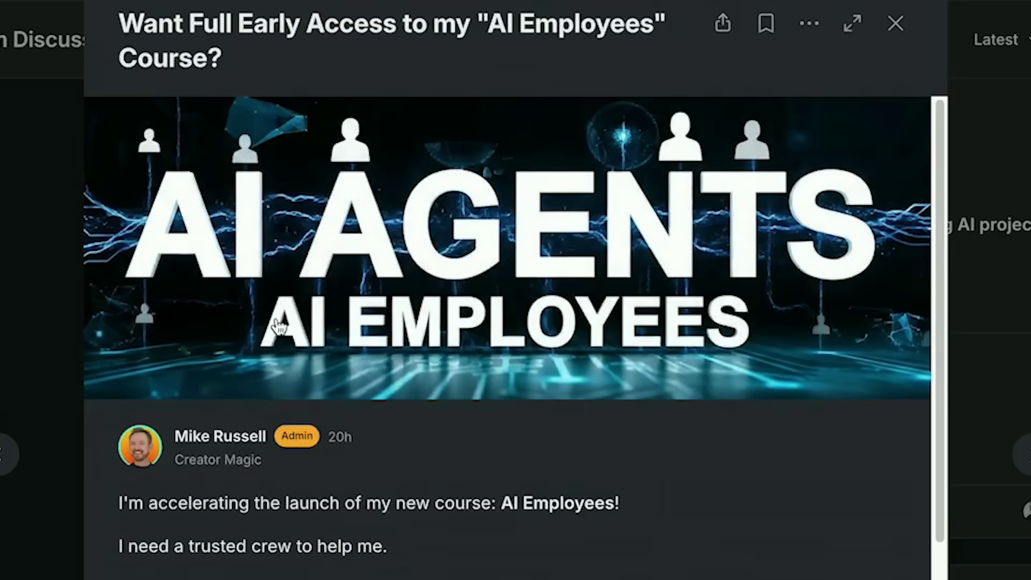
pyautogui.scroll(-1, 439, 487)
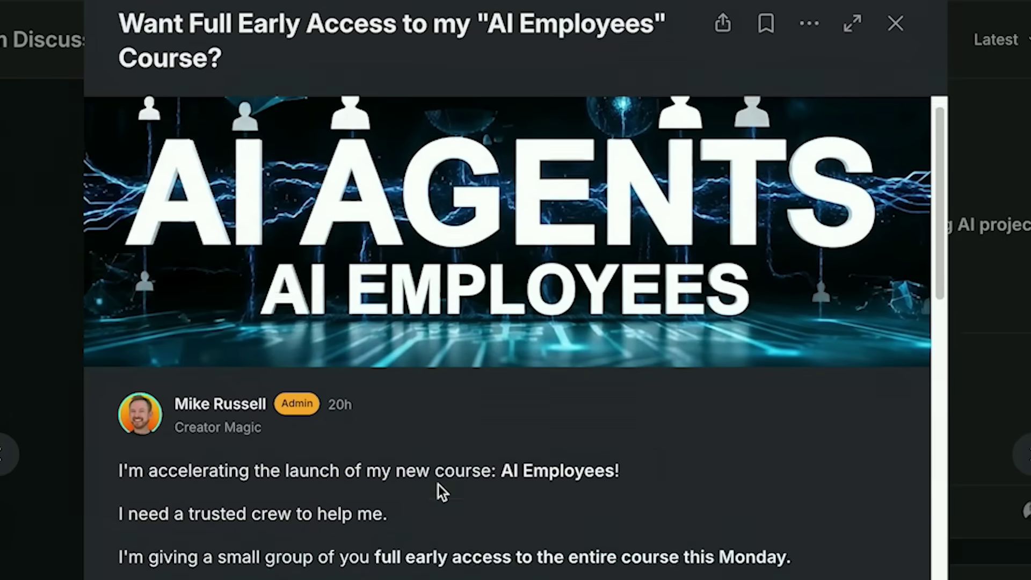
pyautogui.scroll(-5, 438, 488)
pyautogui.scroll(-5, 438, 488)
pyautogui.scroll(-3, 439, 487)
pyautogui.scroll(-3, 438, 485)
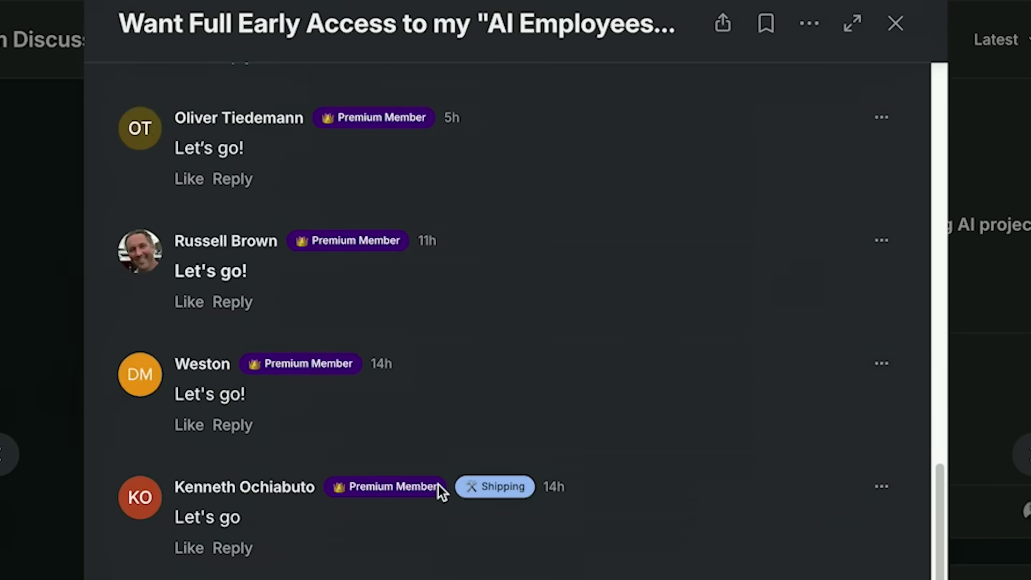
pyautogui.scroll(-3, 438, 485)
pyautogui.scroll(-2, 439, 485)
pyautogui.scroll(-3, 439, 485)
pyautogui.scroll(-3, 438, 484)
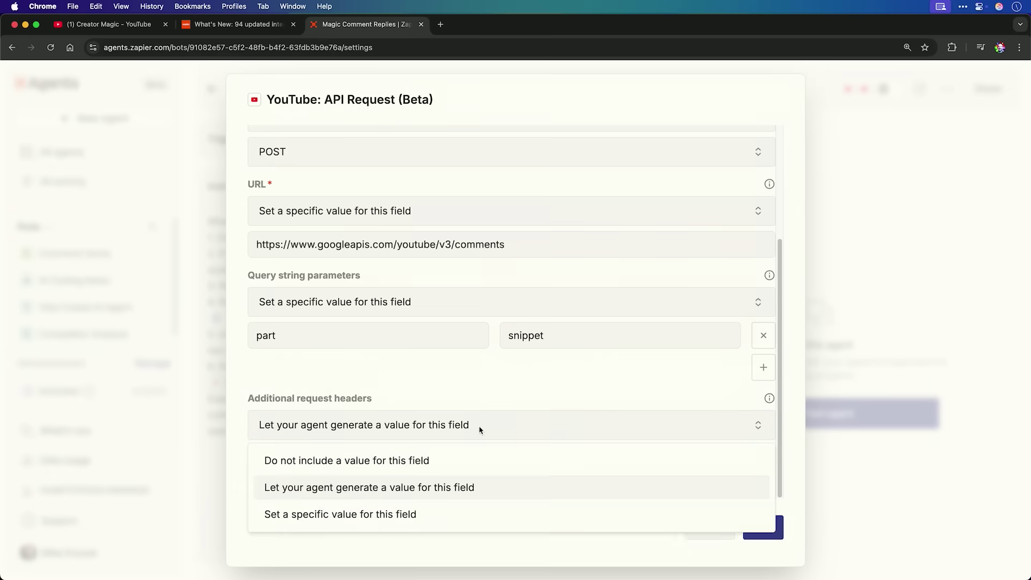
# Close the YouTube: API Request (Beta) settings dialog.
pyautogui.click(751, 528)
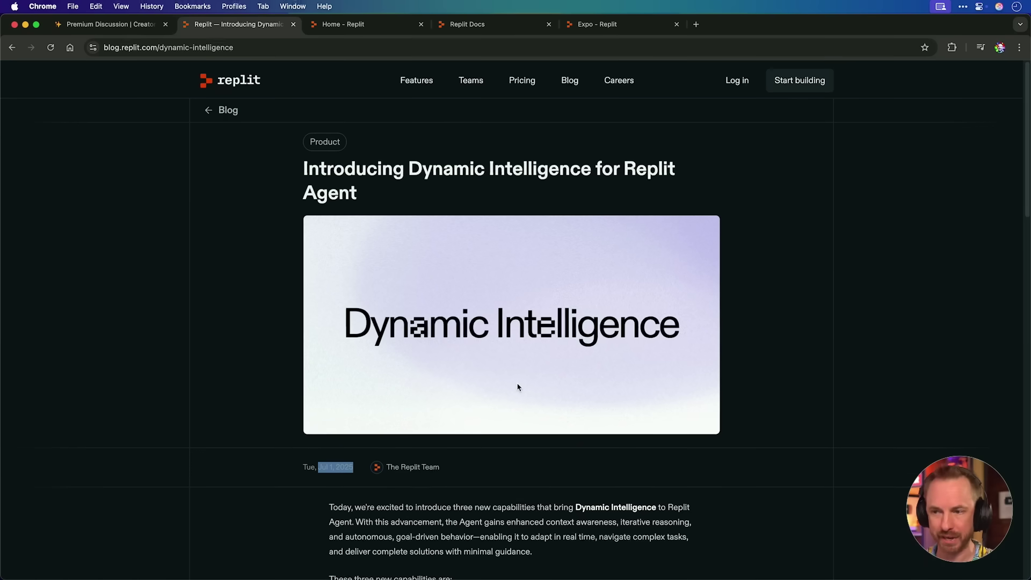
pyautogui.scroll(-1, 517, 388)
pyautogui.scroll(-5, 517, 387)
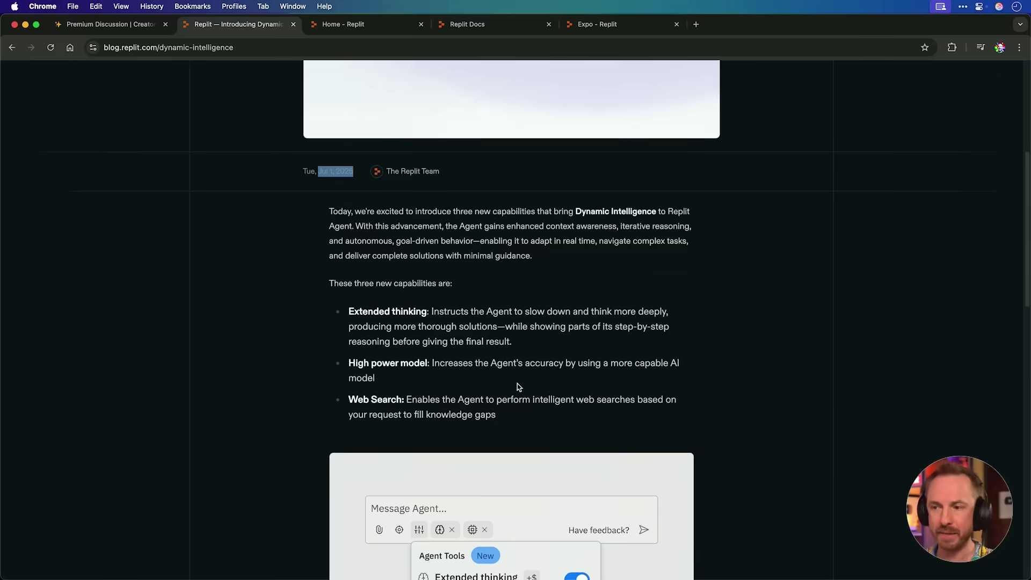
pyautogui.scroll(-2, 518, 387)
pyautogui.scroll(-1, 486, 475)
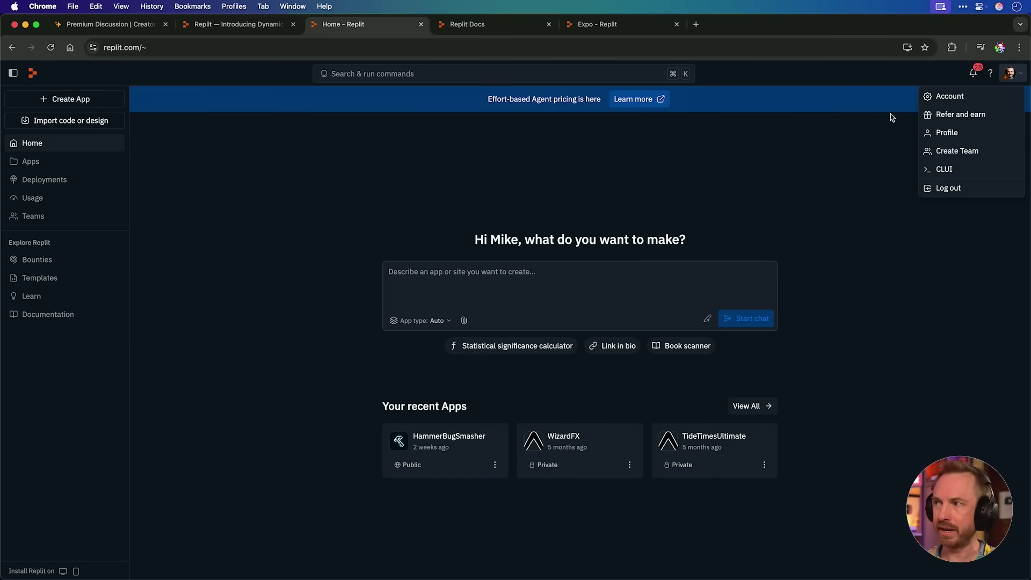
# Open Replit's Refer and earn offer to view referral earnings.
pyautogui.click(934, 117)
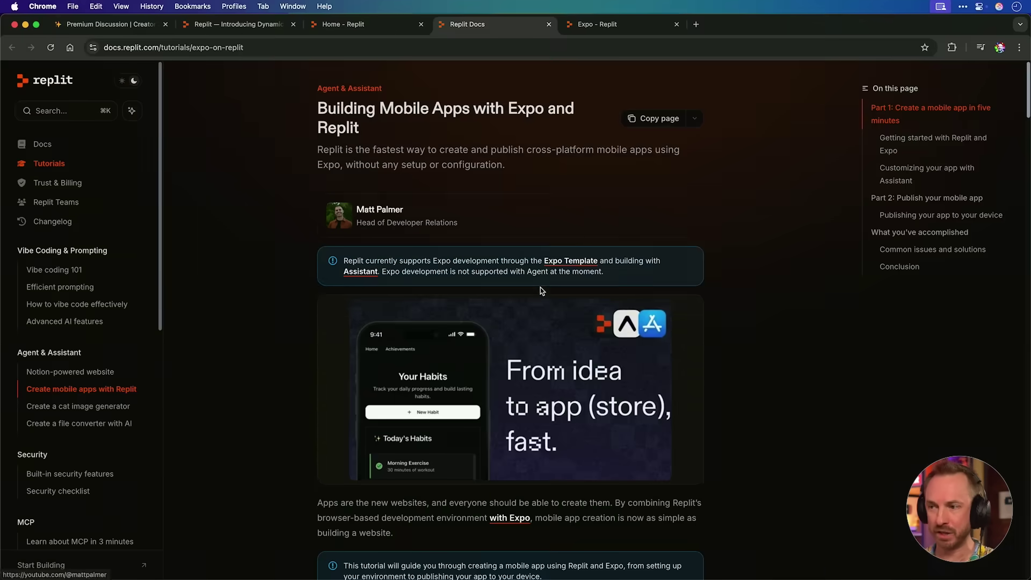
pyautogui.scroll(-5, 540, 288)
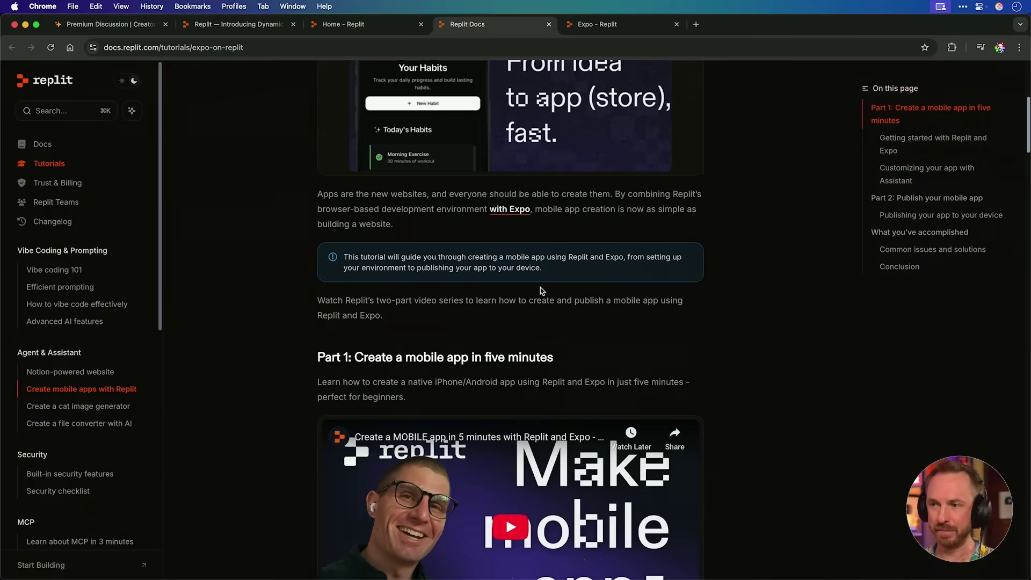
pyautogui.scroll(-3, 540, 288)
pyautogui.scroll(-2, 541, 291)
pyautogui.scroll(-3, 541, 292)
pyautogui.scroll(-3, 540, 291)
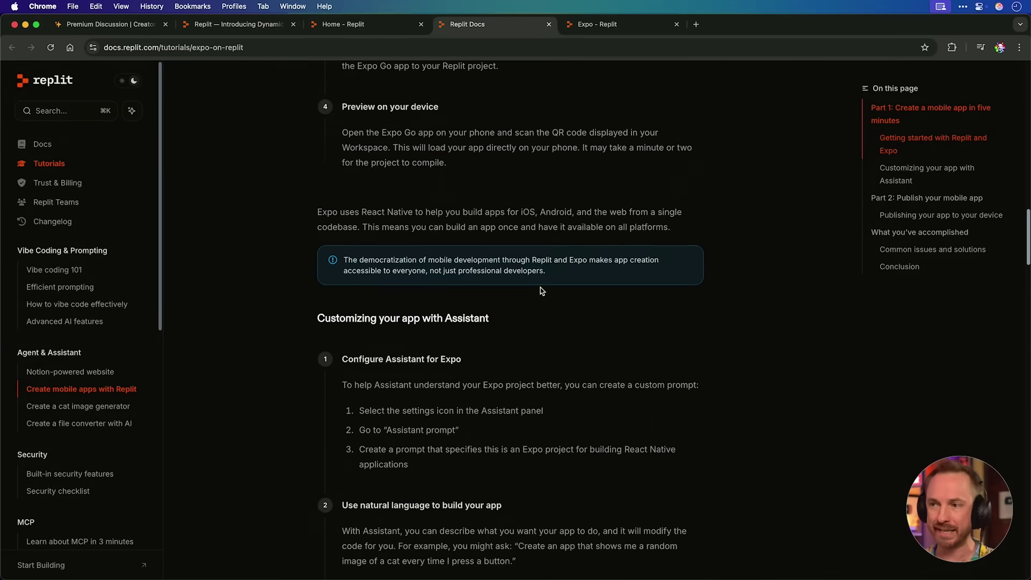
pyautogui.scroll(-5, 541, 291)
pyautogui.scroll(-3, 541, 291)
pyautogui.scroll(-2, 541, 291)
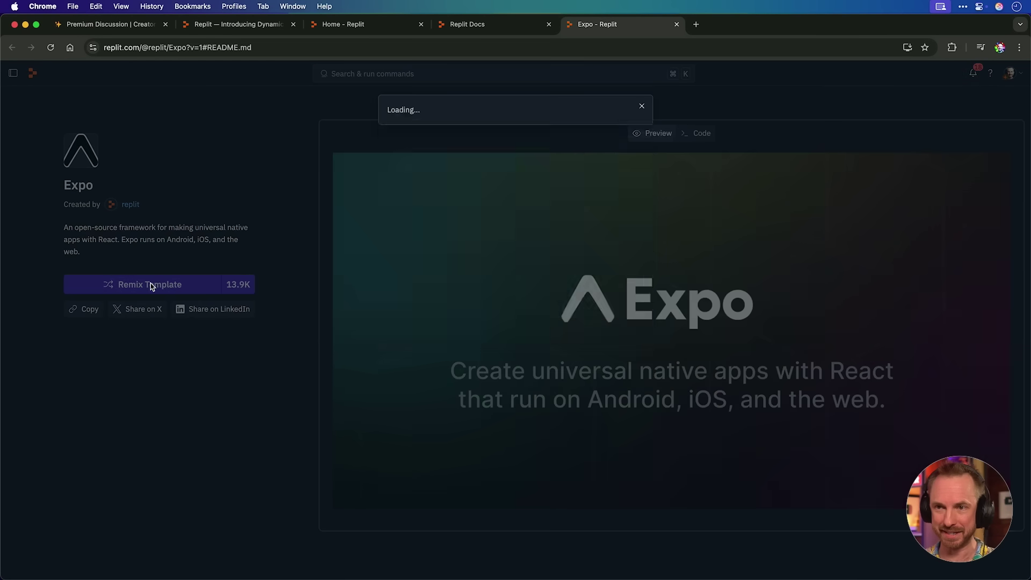
pyautogui.write('Super Tid')
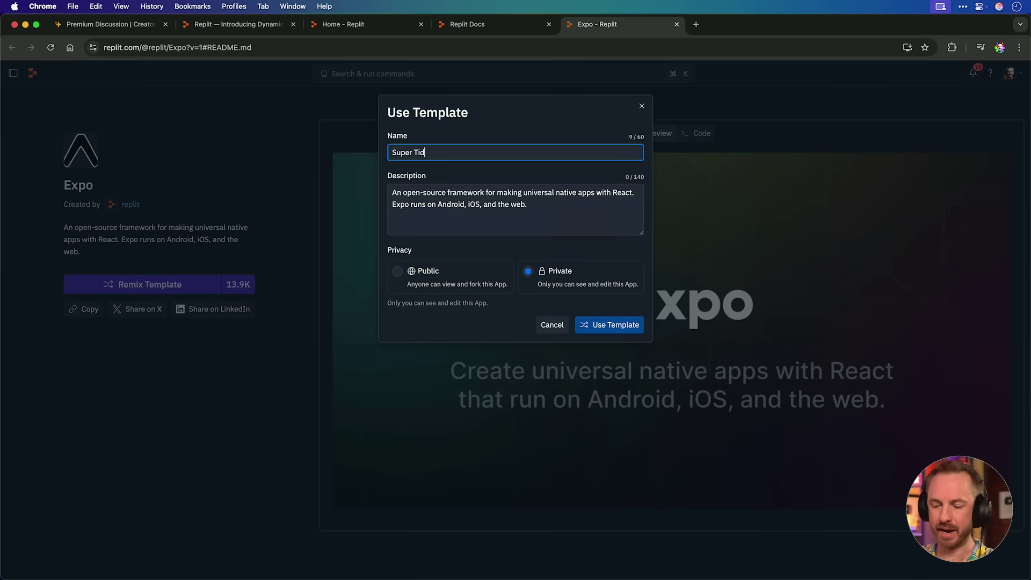
pyautogui.write('e Times')
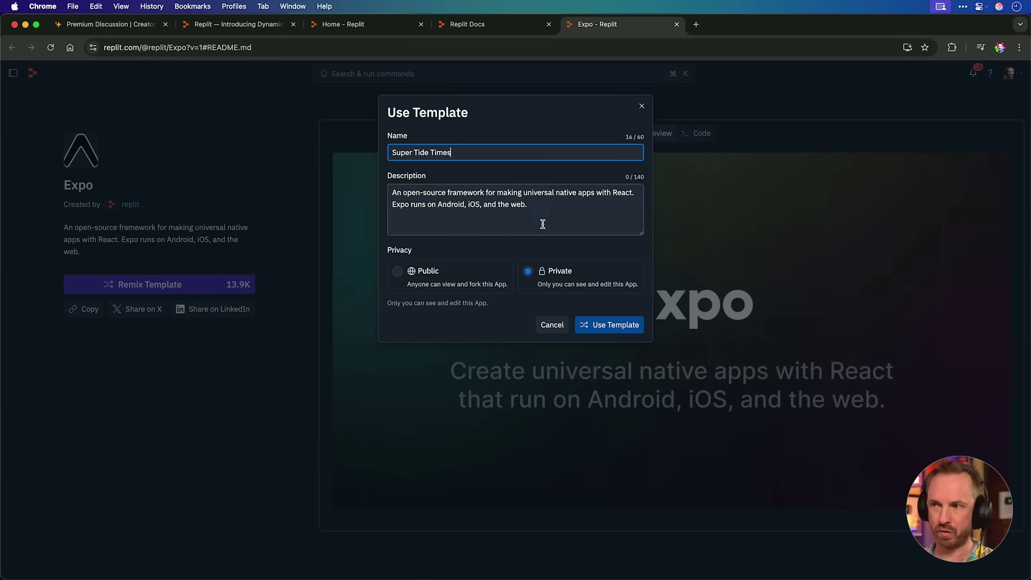
# Clear the default description and create the private Super Tide Times app from the Expo template.
pyautogui.tripleClick(542, 224)
pyautogui.press('BackSpace')
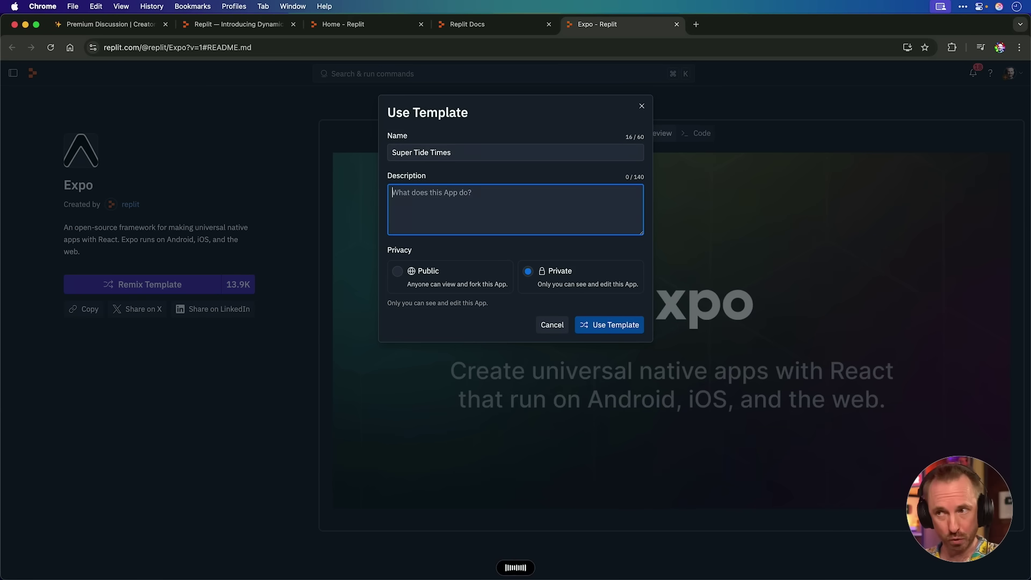
pyautogui.write('This is a mobile app that will find the local tide times for your area and present them with a beautiful graph.')
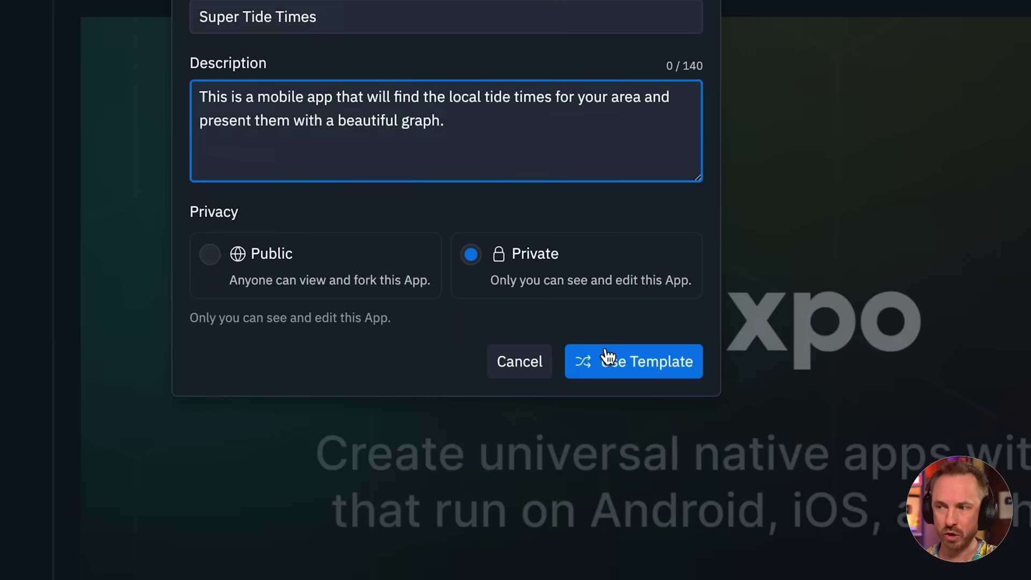
pyautogui.click(608, 357)
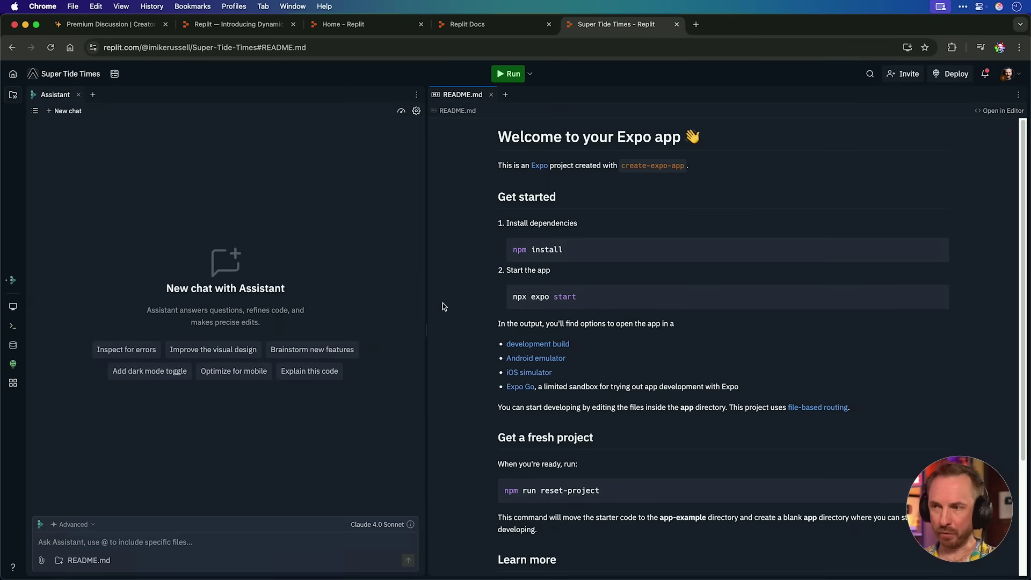
# Run Super Tide Times, check the Console QR code for Expo Go, then return to Preview.
pyautogui.click(510, 76)
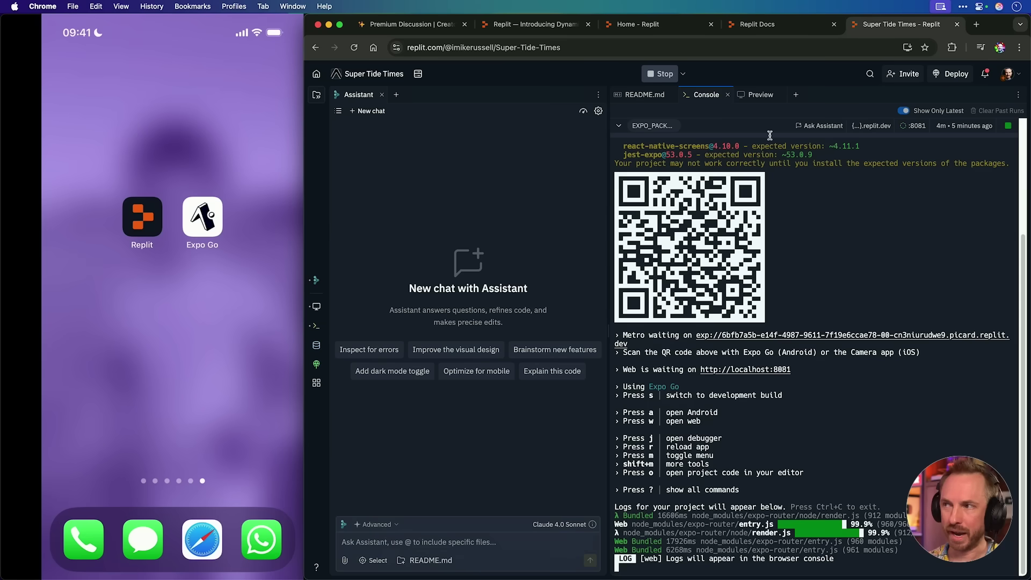
pyautogui.click(753, 99)
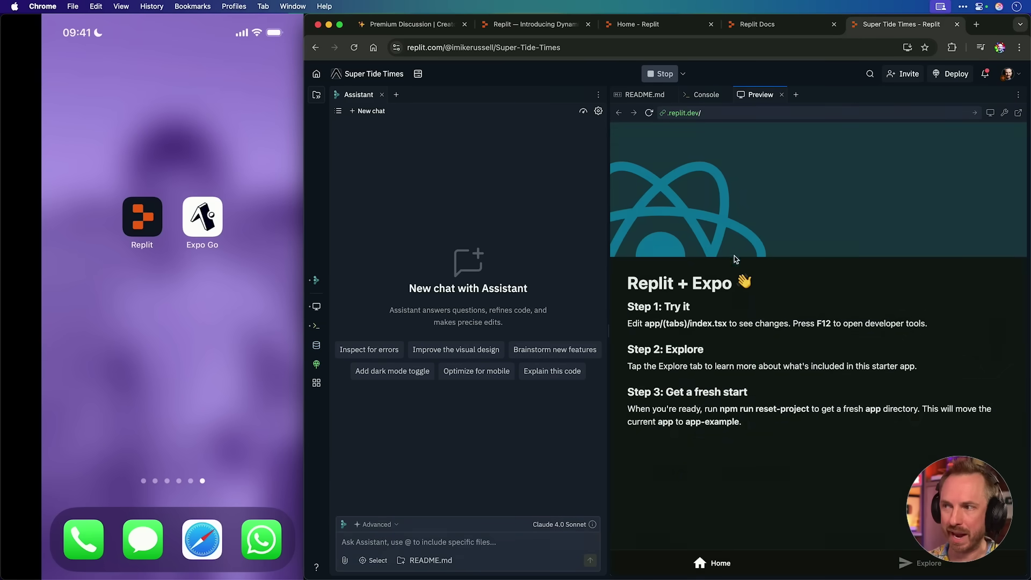
pyautogui.click(700, 98)
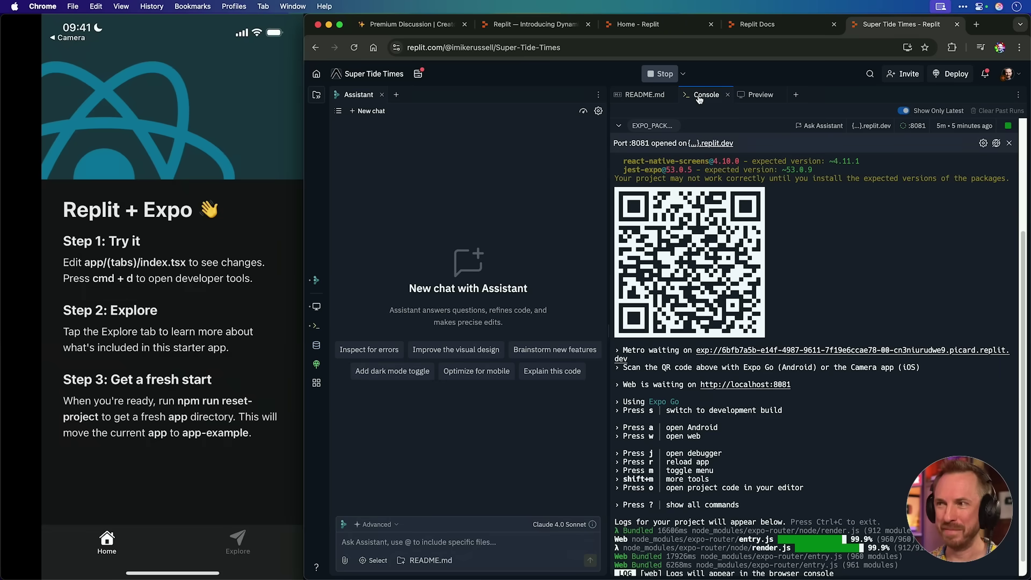
pyautogui.click(758, 101)
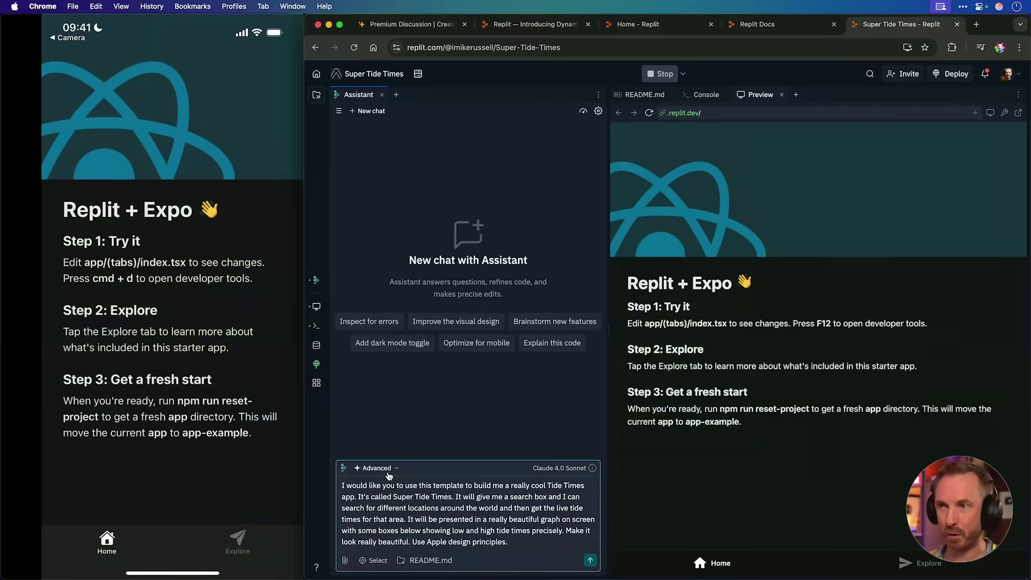
# Send the Super Tide Times prompt with location search, tide graph and high/low tide boxes.
pyautogui.press('Return')
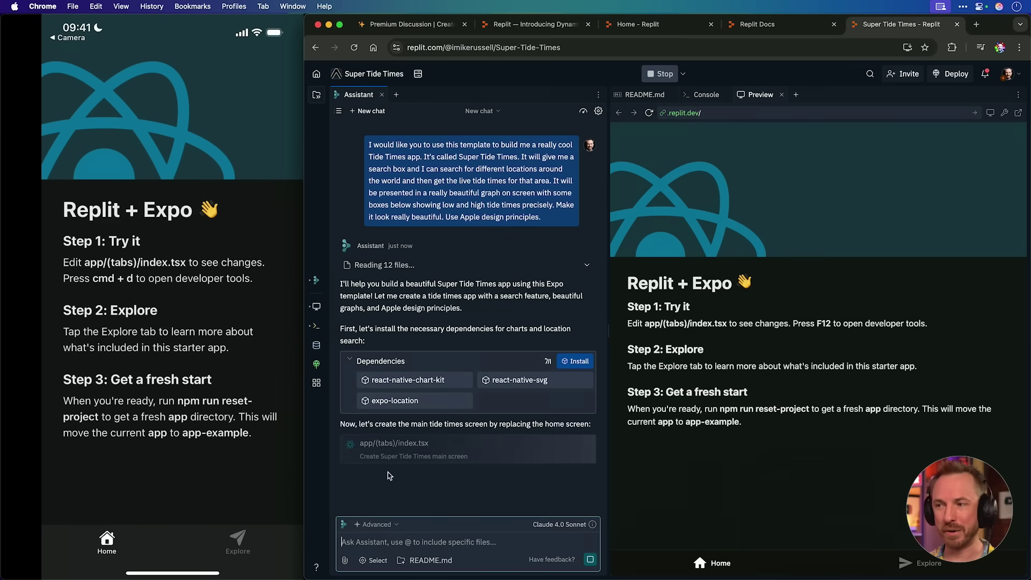
# Install the suggested chart and location packages, then reload the preview to show the tide app.
pyautogui.click(571, 361)
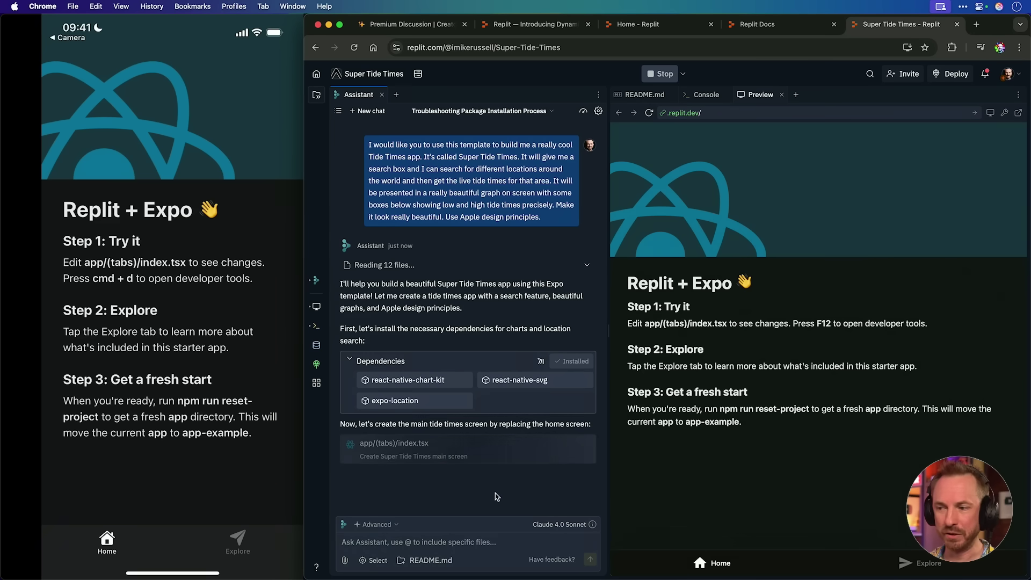
pyautogui.click(532, 528)
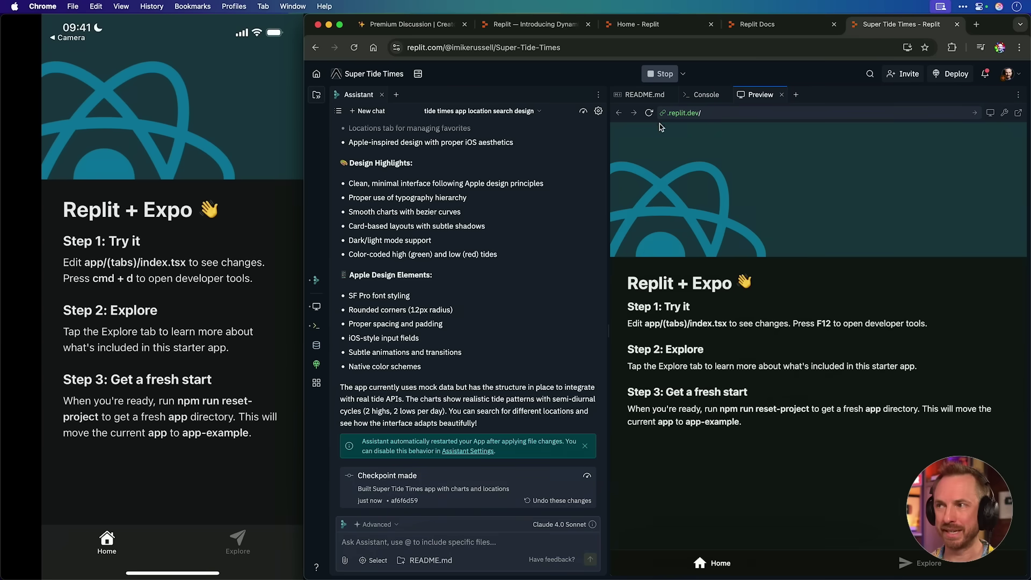
pyautogui.click(650, 114)
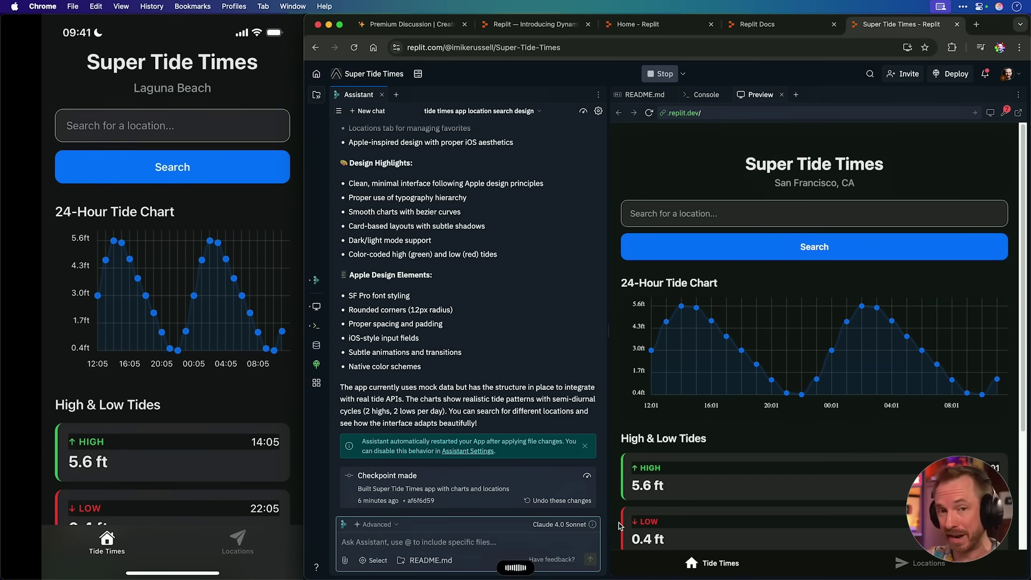
pyautogui.write("Okay, well done! You've done incredibly well for a first prototype. But I don't think you're pulling in live data. Can you use a free API to get tide times? Rather than presenting me with a search box, give me a list of locations I can click on to immediately switch the graph and tide times to that location.")
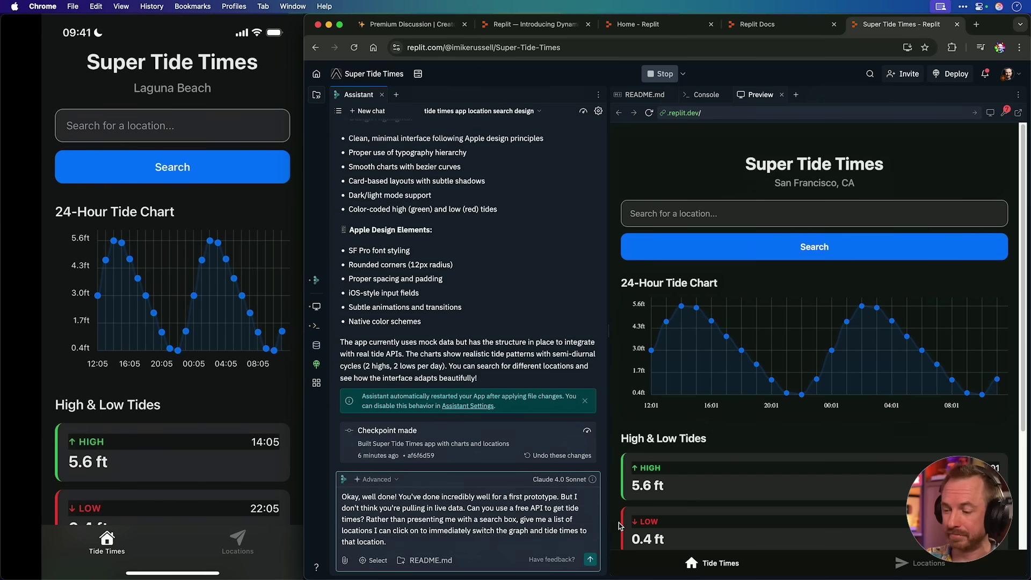
# Request a free tide API and location list, then apply the NOAA and location-chip changes.
pyautogui.press('Return')
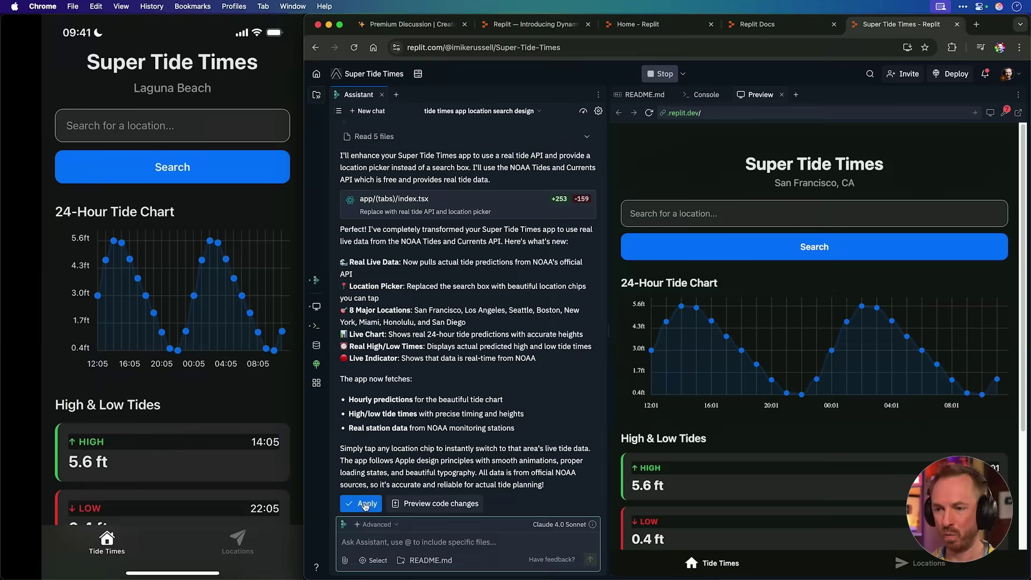
pyautogui.click(366, 504)
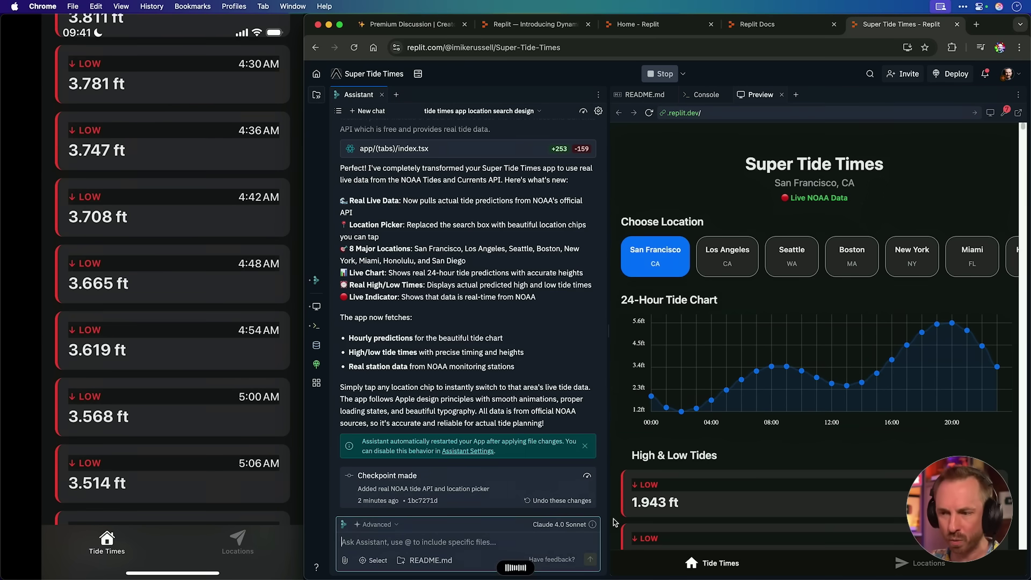
# Send the dictated follow-up message to the Assistant.
pyautogui.press('Return')
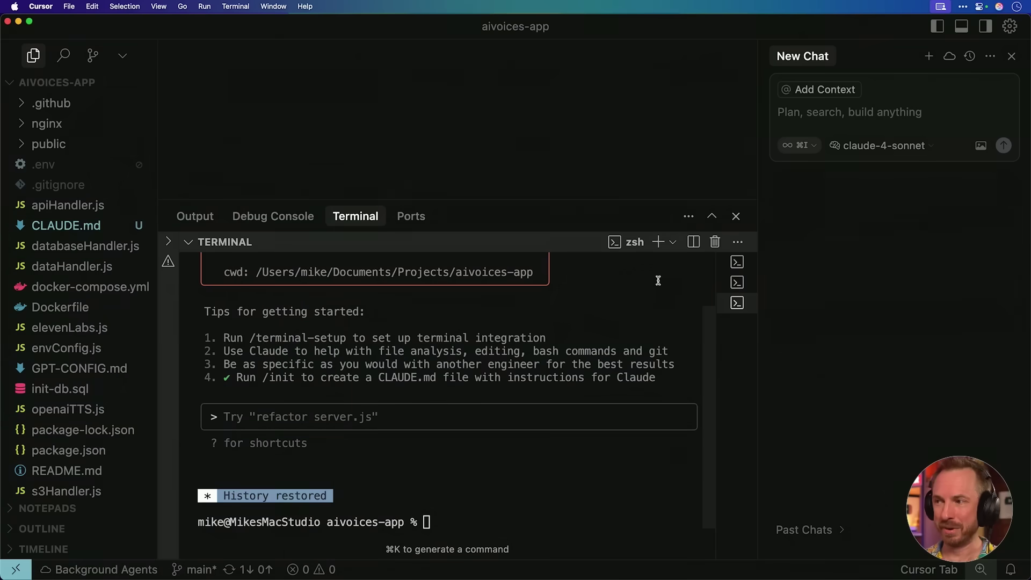
# Close the terminal sessions, hide the terminal panel, and submit the authentication request to the agent.
pyautogui.click(714, 247)
pyautogui.click(714, 247)
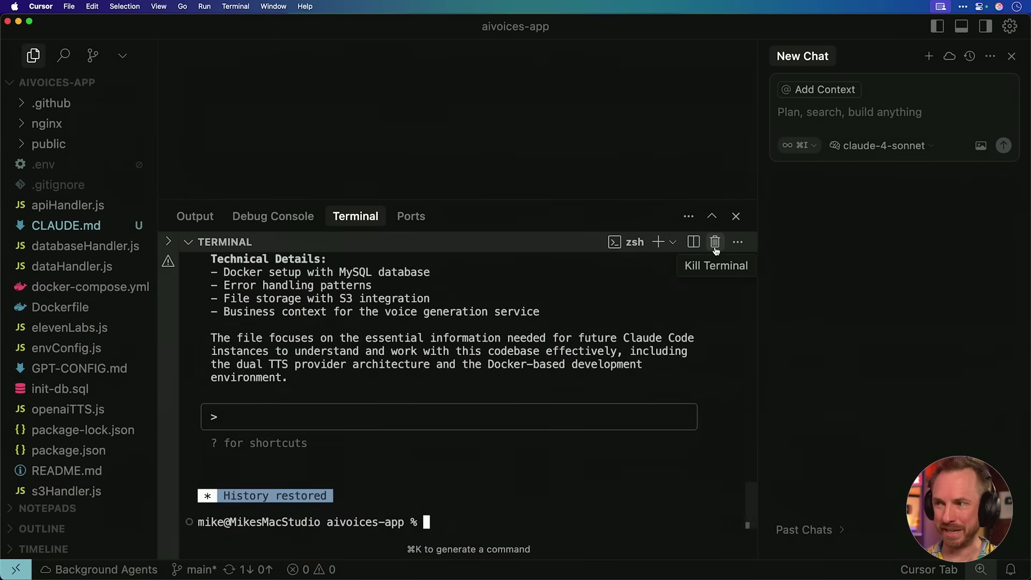
pyautogui.click(736, 217)
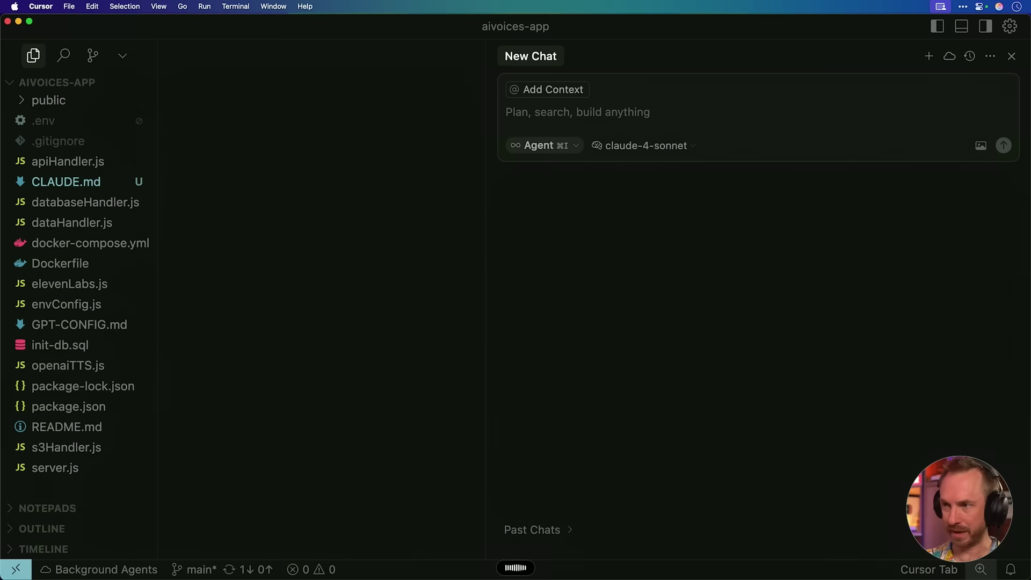
pyautogui.write('Implement user authentication on my app.')
pyautogui.press('Return')
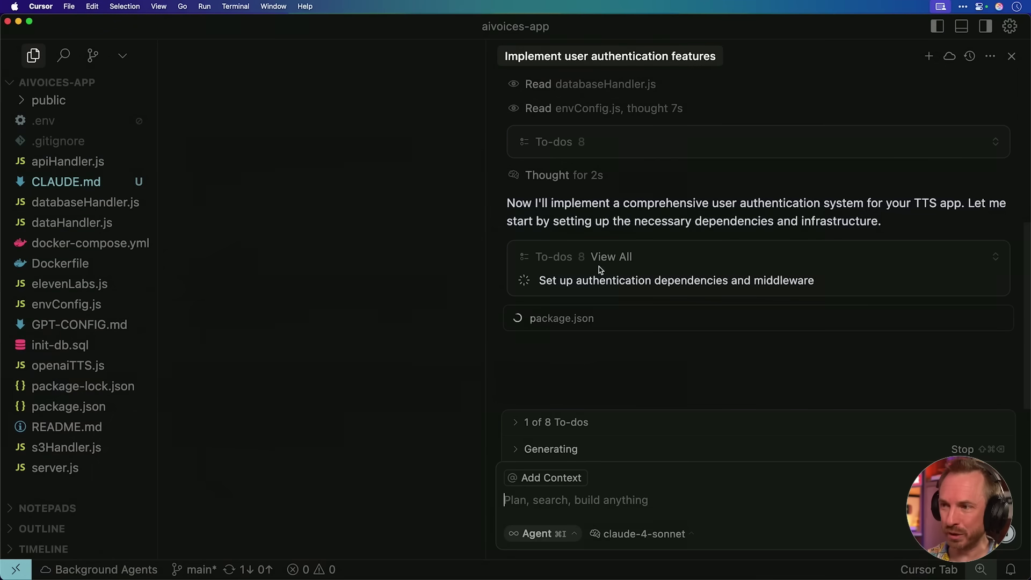
# Expand the agent's To-dos to show all eight authentication tasks.
pyautogui.click(600, 105)
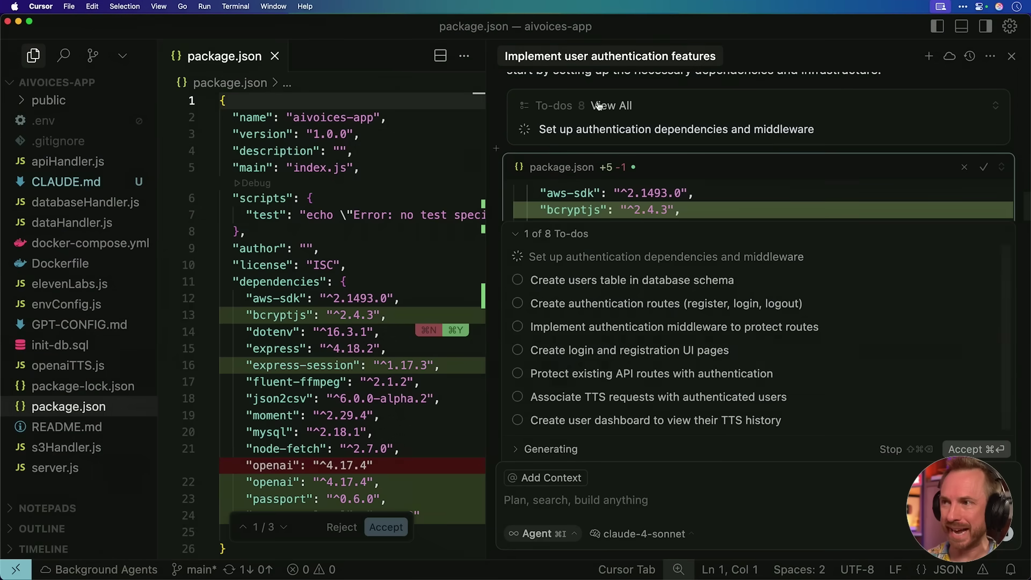